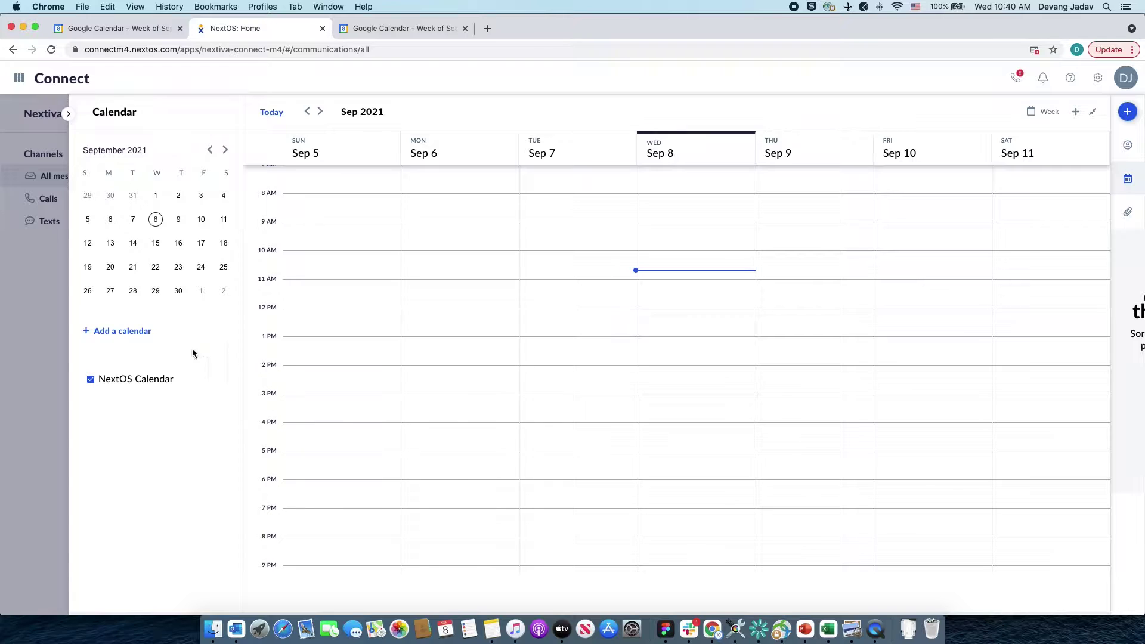
- Add a Google calendar, choosing the demo Google account and continuing past the unverified-app notice
{"action": "left_click", "coordinate": [123, 335]}
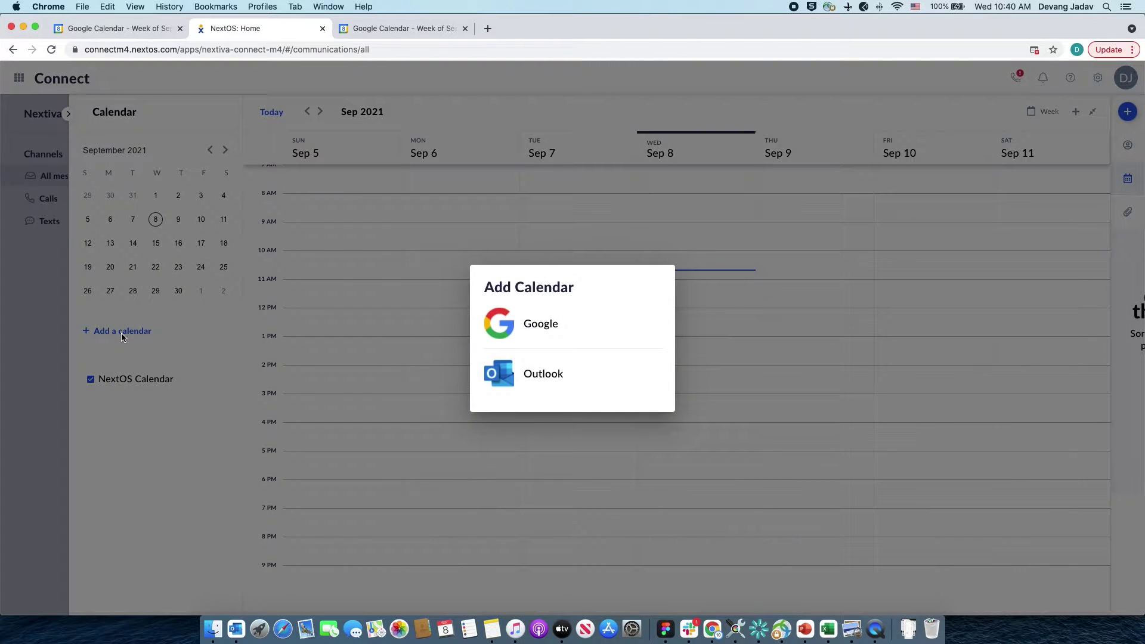
{"action": "left_click", "coordinate": [501, 331]}
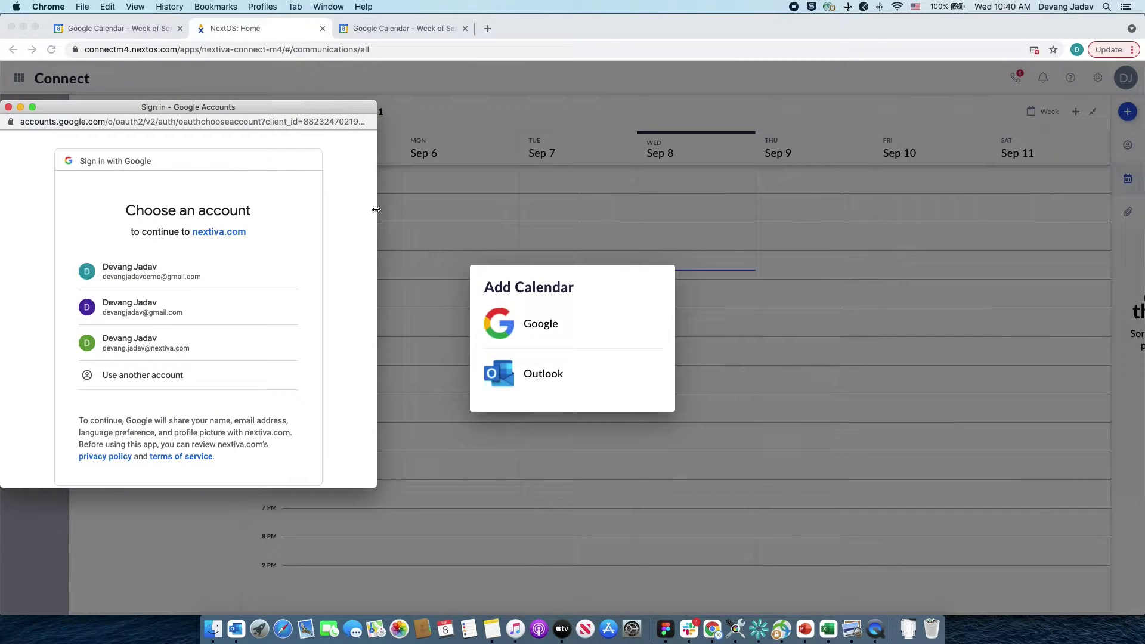
{"action": "left_click_drag", "start_coordinate": [376, 210], "coordinate": [580, 212]}
{"action": "double_click", "coordinate": [489, 106]}
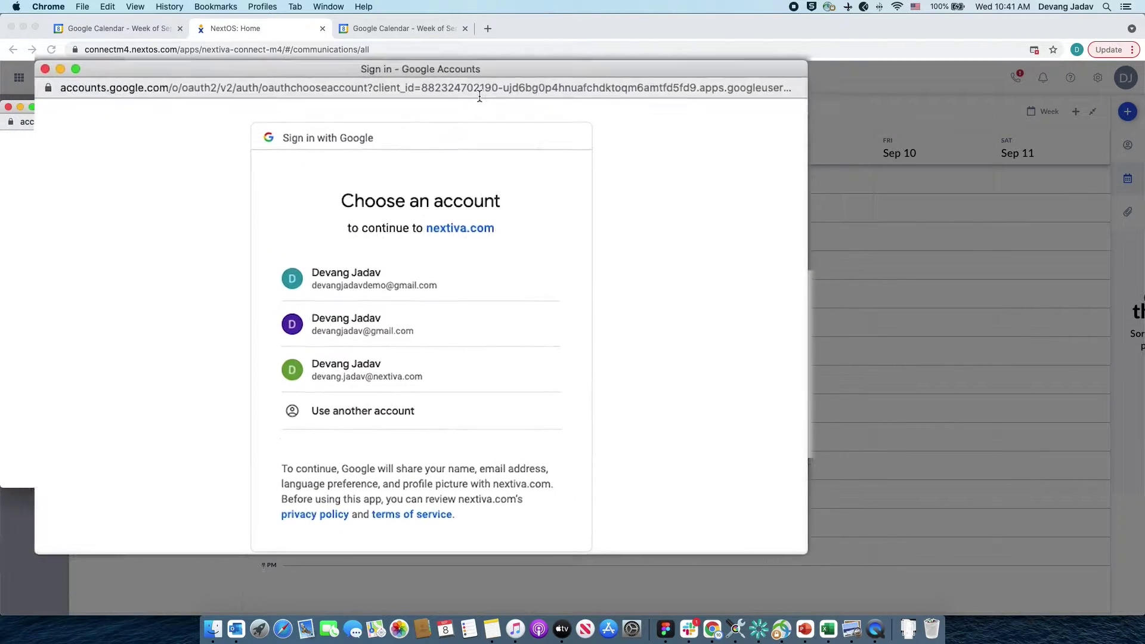
{"action": "left_click_drag", "start_coordinate": [580, 42], "coordinate": [676, 40]}
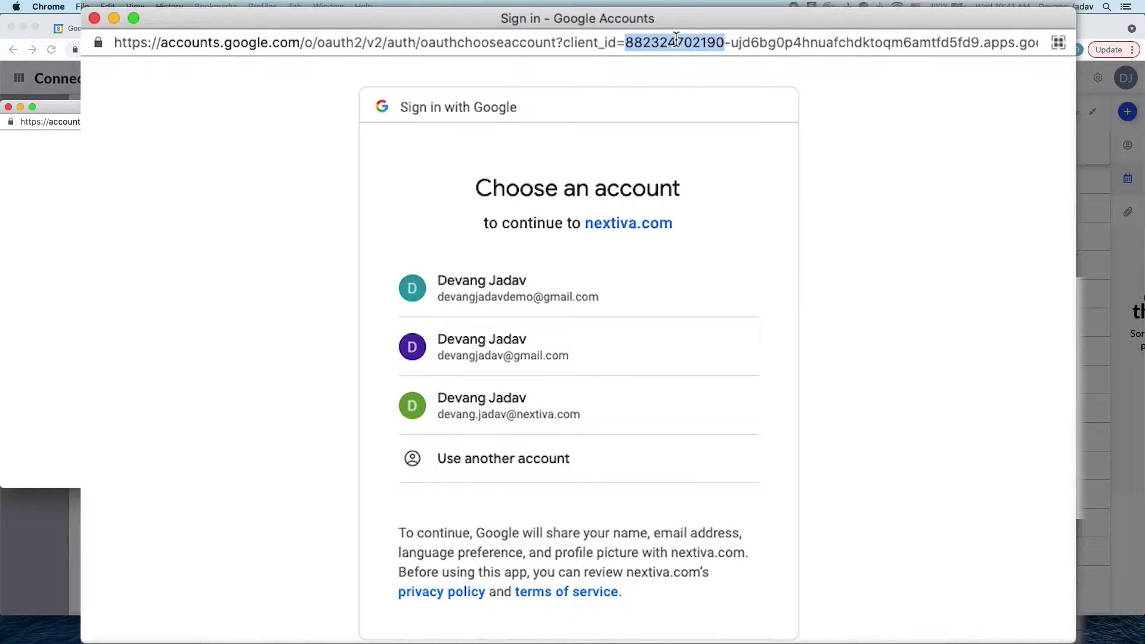
{"action": "left_click", "coordinate": [552, 304]}
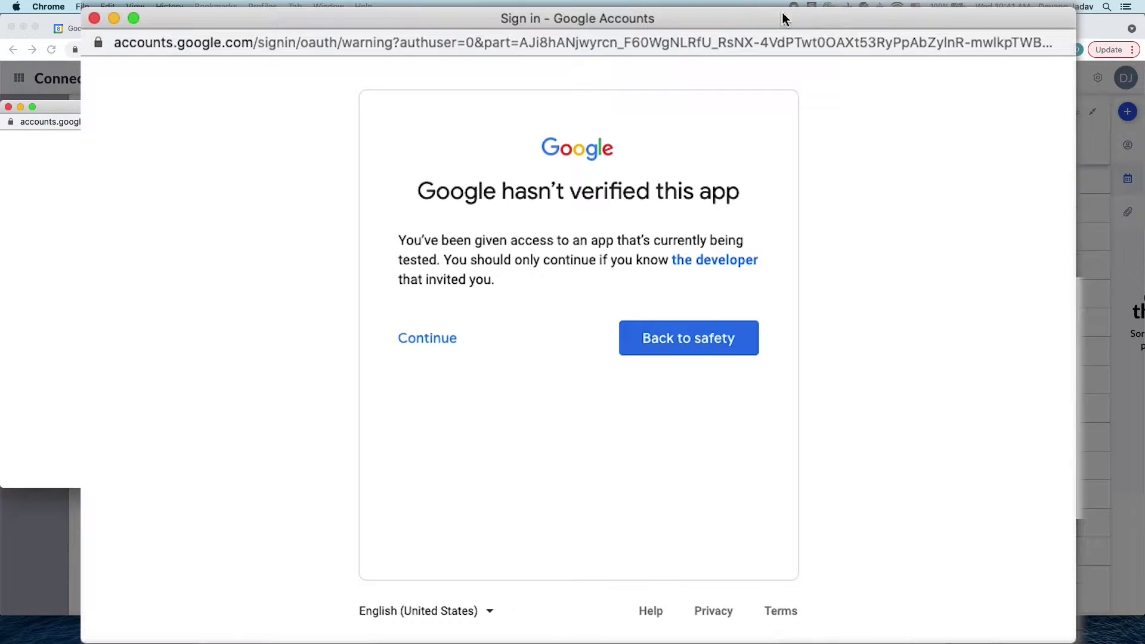
{"action": "left_click_drag", "start_coordinate": [801, 22], "coordinate": [992, 20]}
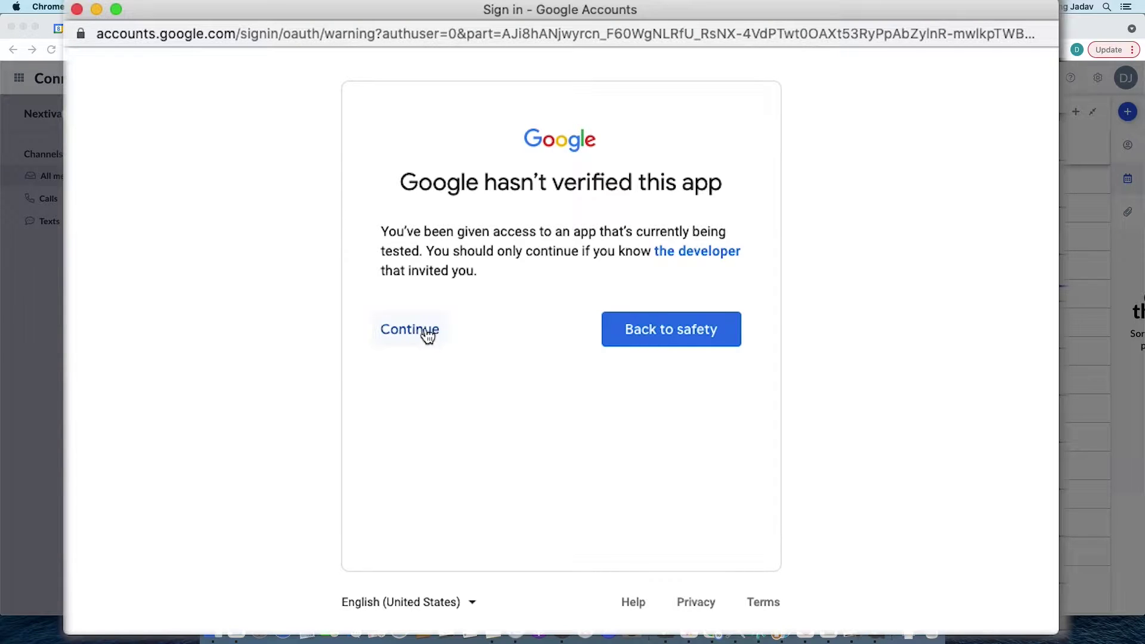
{"action": "left_click", "coordinate": [421, 335]}
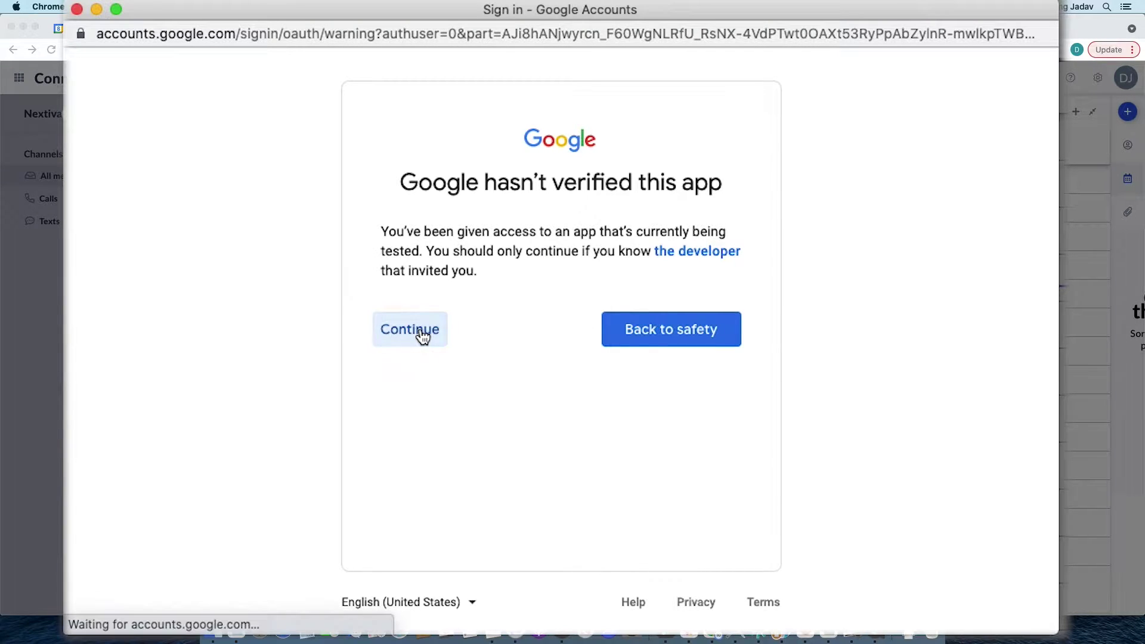
- Allow nextiva.com to see, edit, share and permanently delete all Google Calendar calendars, and approve the access request
{"action": "scroll", "coordinate": [514, 354], "scroll_direction": "down", "scroll_amount": 5}
{"action": "scroll", "coordinate": [513, 351], "scroll_direction": "up", "scroll_amount": 2}
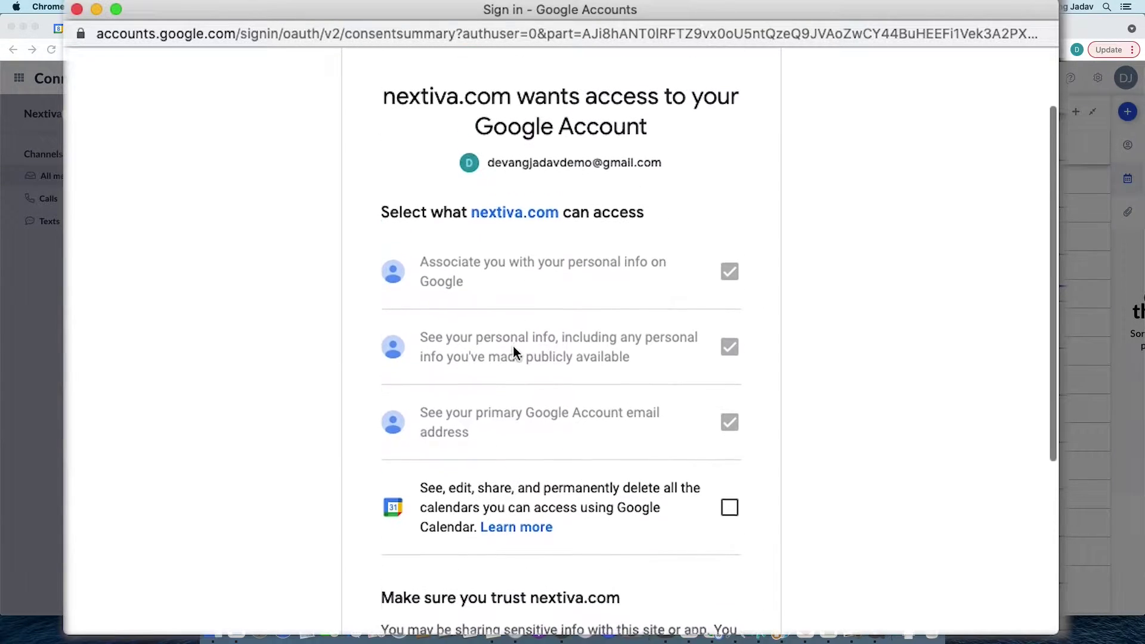
{"action": "scroll", "coordinate": [513, 353], "scroll_direction": "down", "scroll_amount": 2}
{"action": "scroll", "coordinate": [514, 354], "scroll_direction": "down", "scroll_amount": 3}
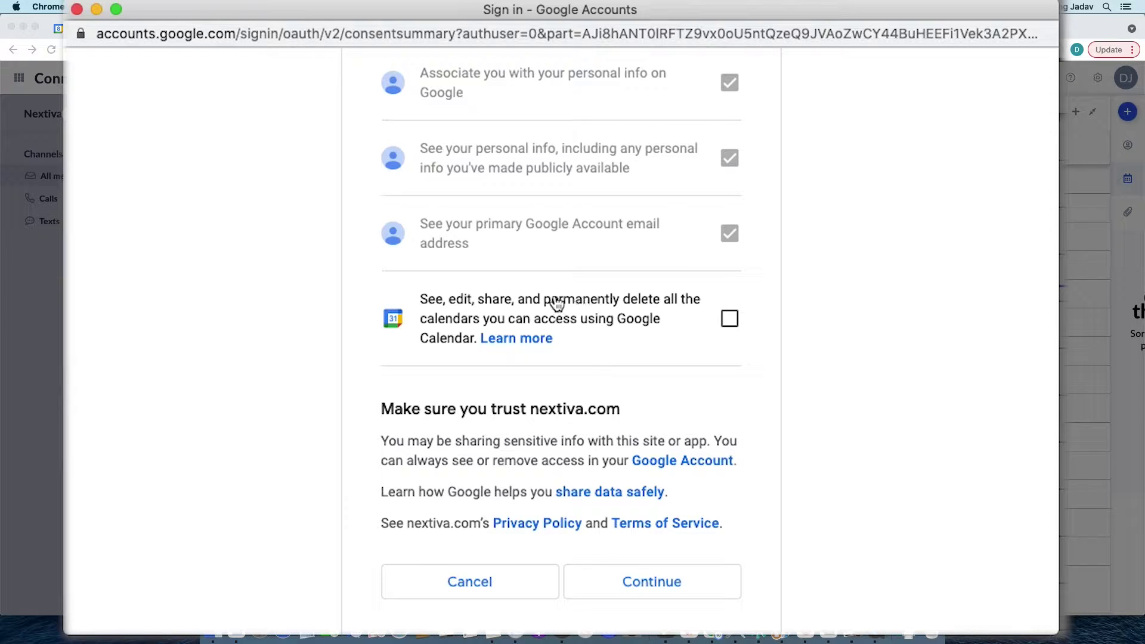
{"action": "left_click", "coordinate": [730, 322]}
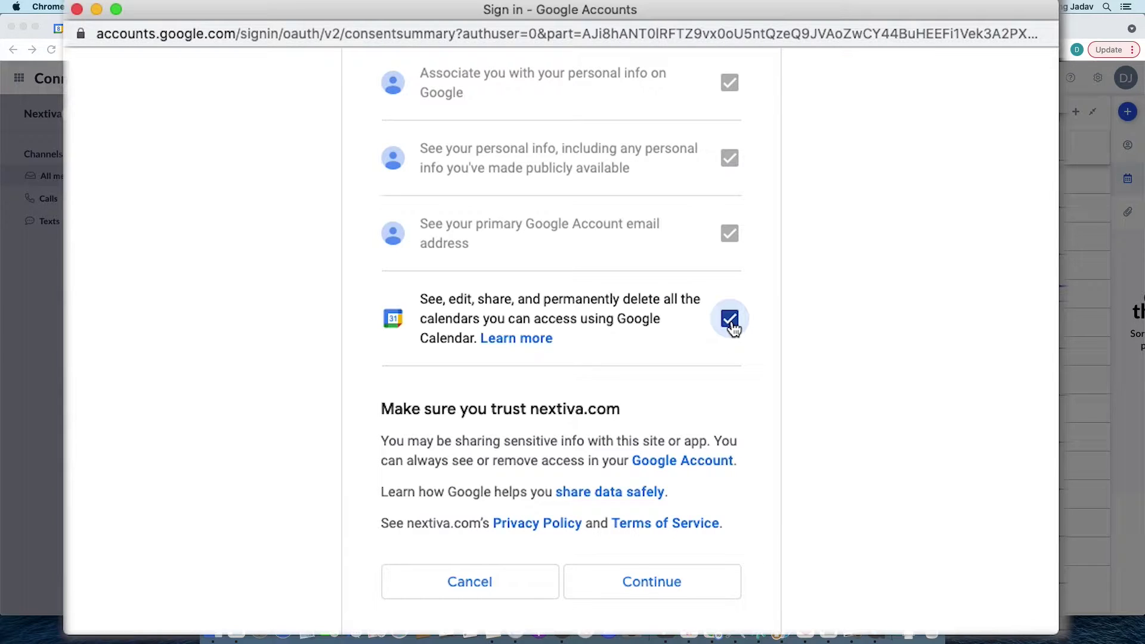
{"action": "left_click", "coordinate": [653, 583]}
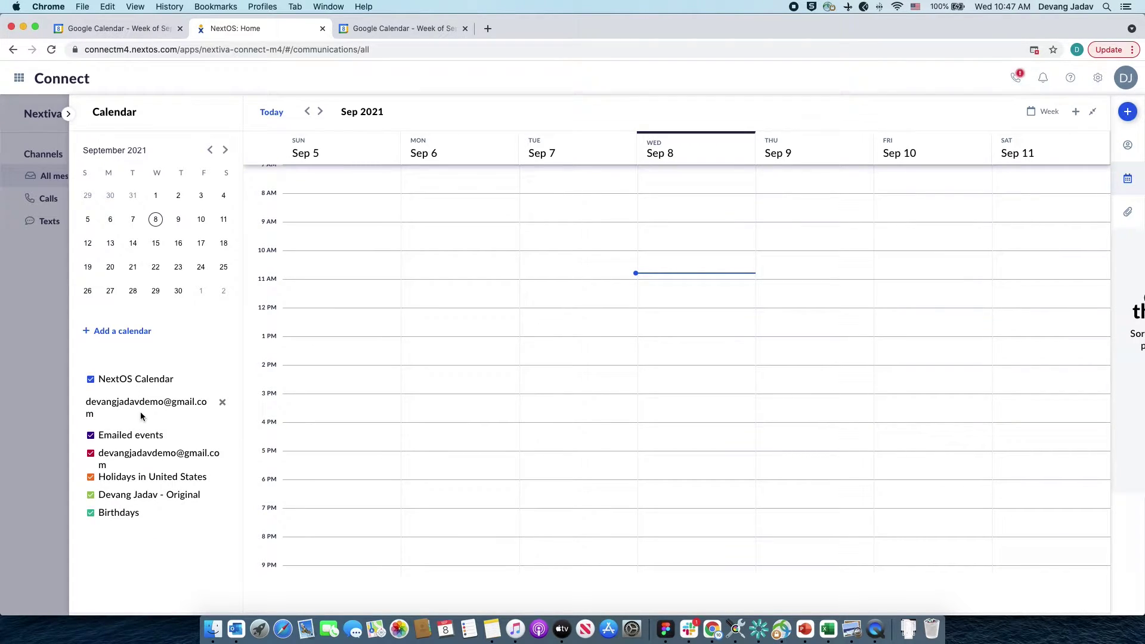
- Switch to Google Calendar, save an event titled DSU for Sep 8, 2021, 11:00am to 12:00pm, and check it in NextOS
{"action": "left_click", "coordinate": [432, 30]}
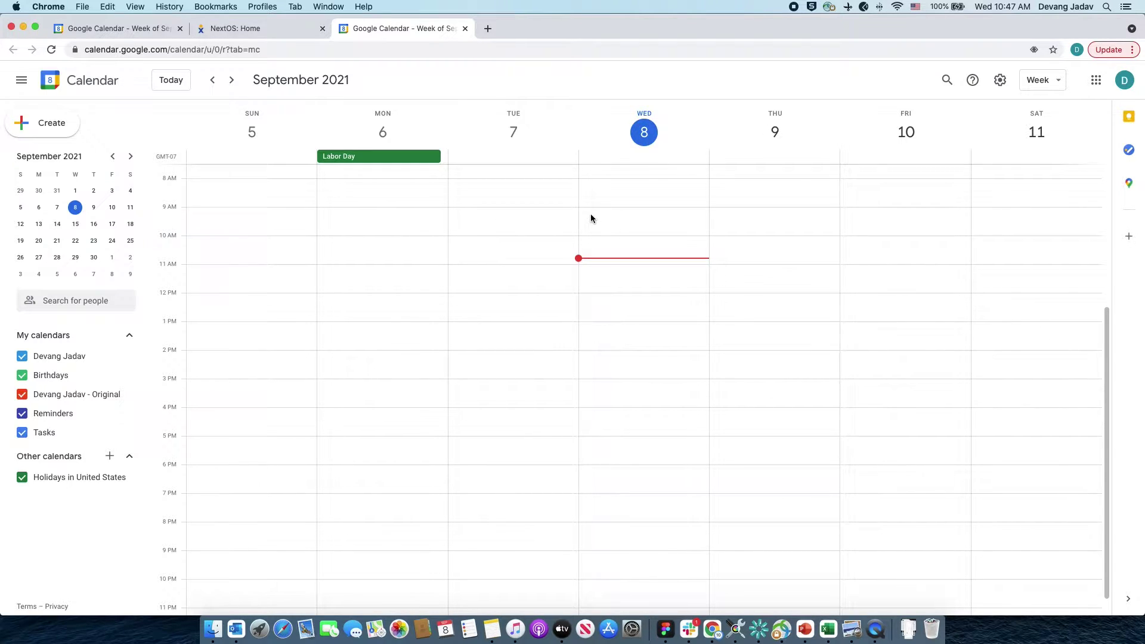
{"action": "left_click", "coordinate": [615, 272]}
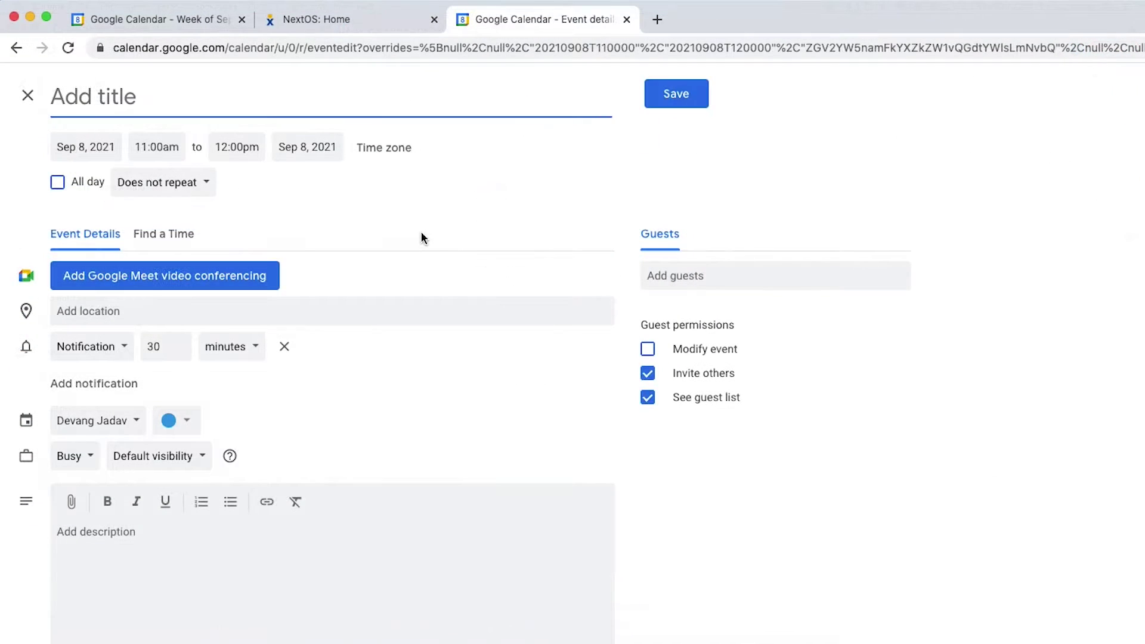
{"action": "type", "text": "DSU"}
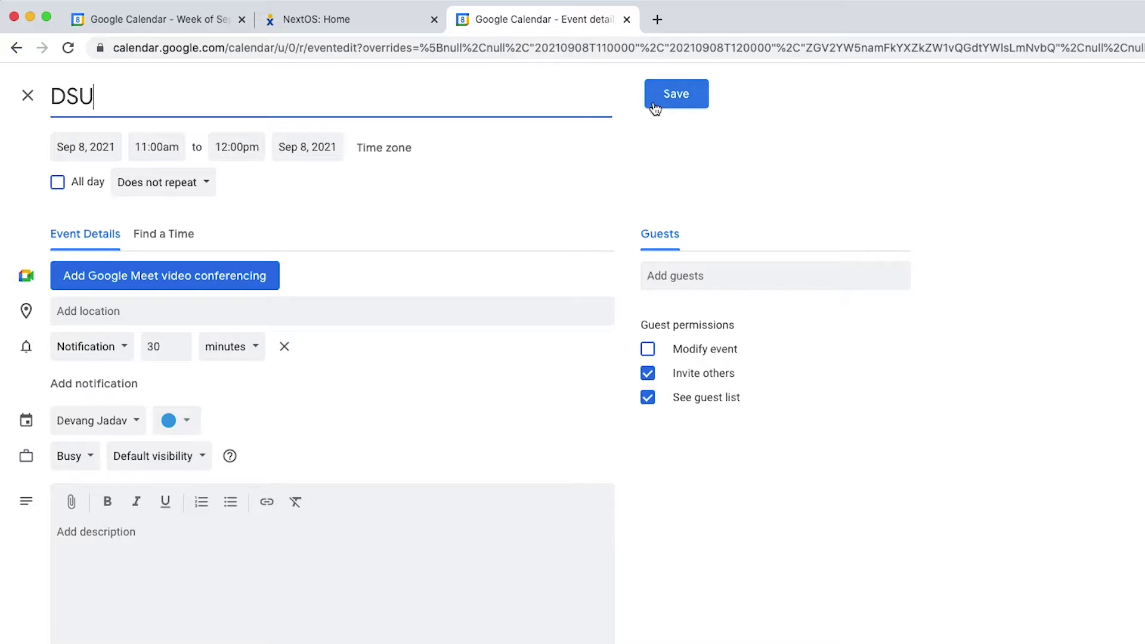
{"action": "left_click", "coordinate": [683, 102]}
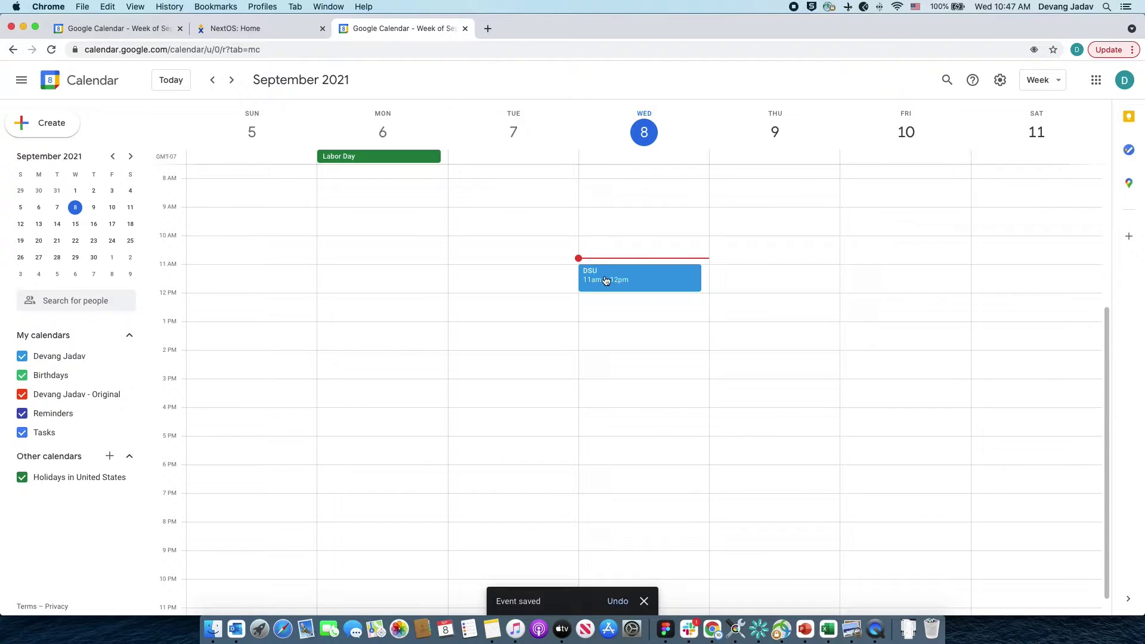
{"action": "left_click", "coordinate": [241, 30]}
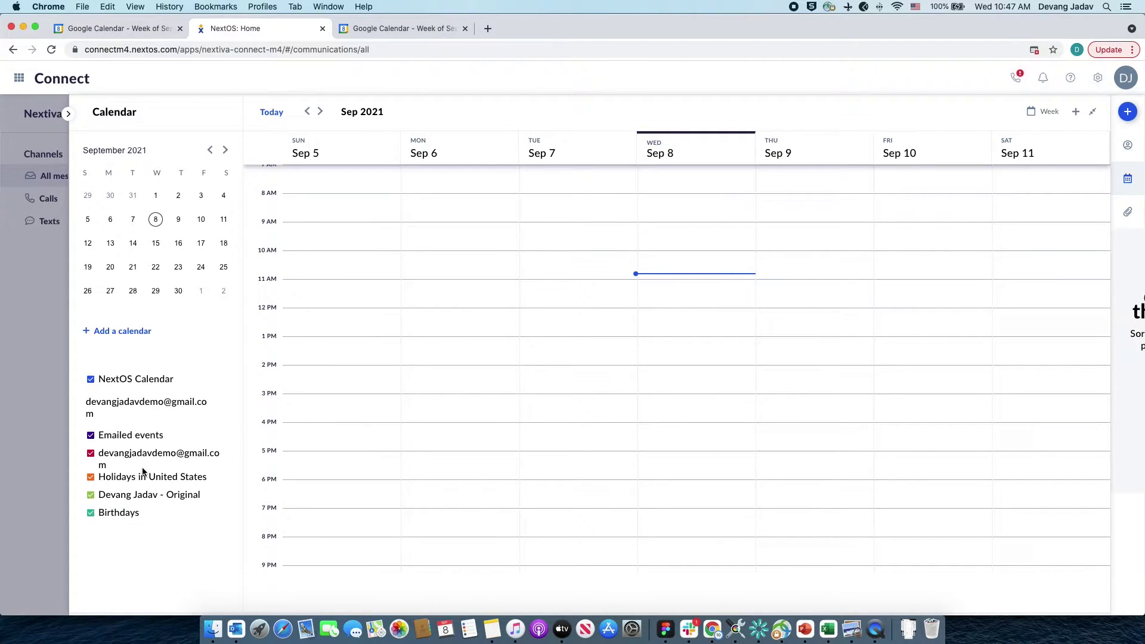
{"action": "left_click", "coordinate": [92, 496]}
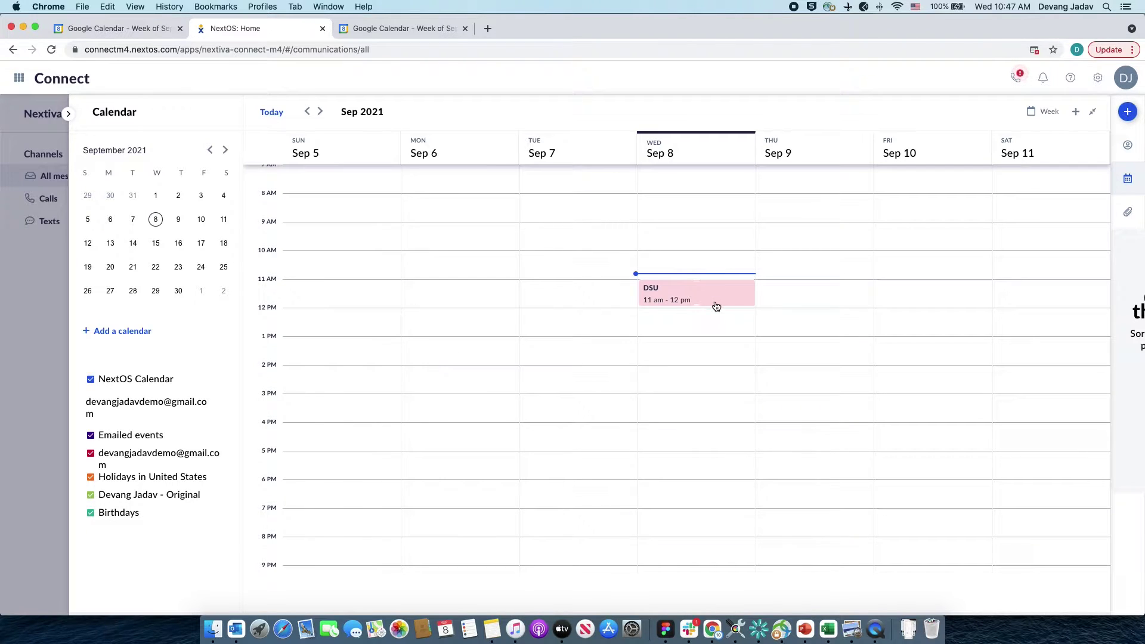
- In Google Calendar, reschedule the DSU event to 12:00pm–12:30pm and save it
{"action": "left_click", "coordinate": [407, 33]}
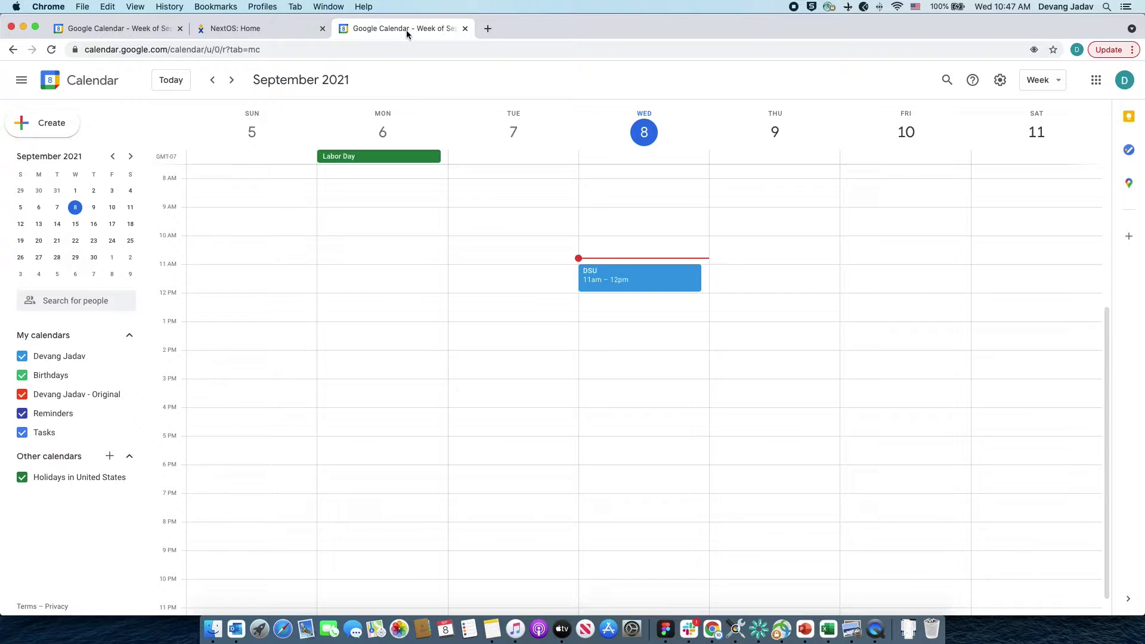
{"action": "left_click", "coordinate": [604, 282]}
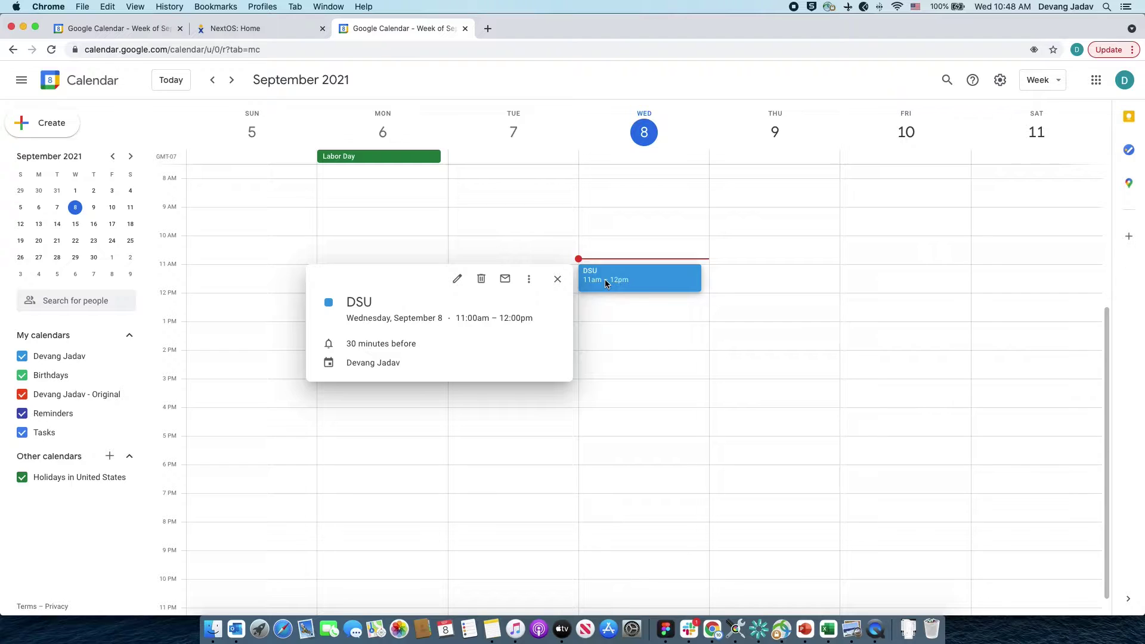
{"action": "left_click", "coordinate": [456, 279]}
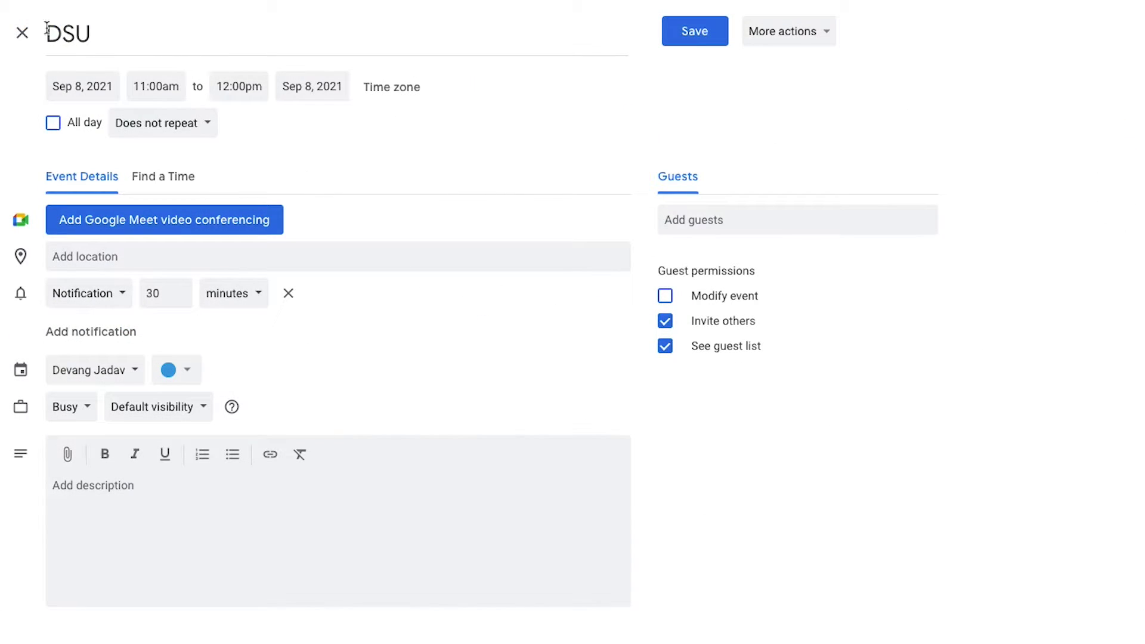
{"action": "left_click", "coordinate": [140, 87]}
{"action": "scroll", "coordinate": [175, 215], "scroll_direction": "down", "scroll_amount": 3}
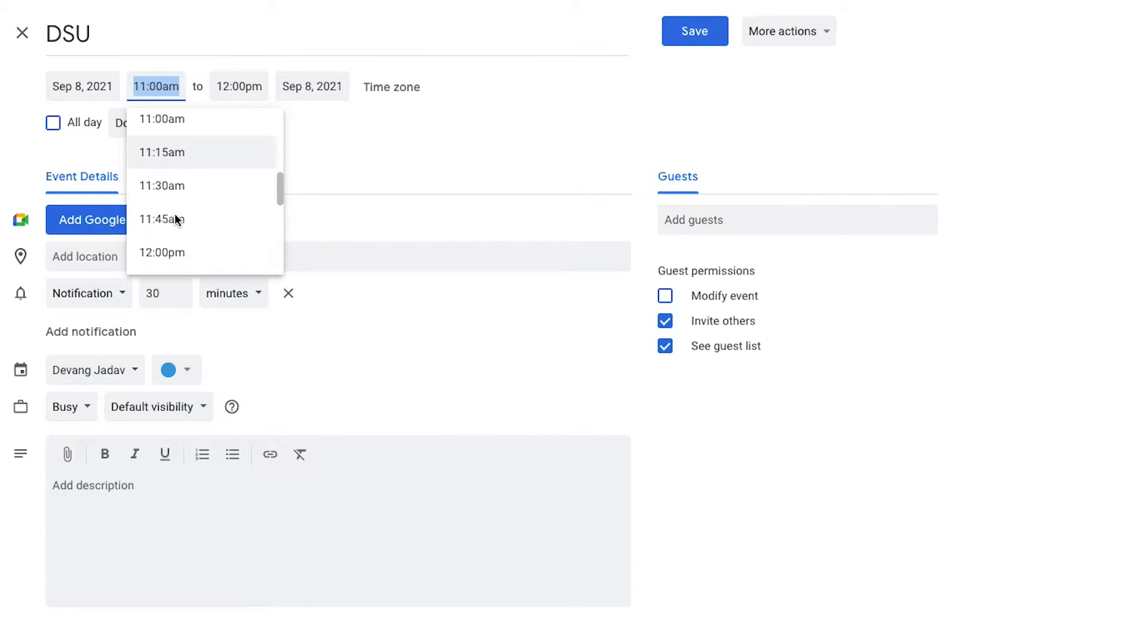
{"action": "left_click", "coordinate": [177, 209]}
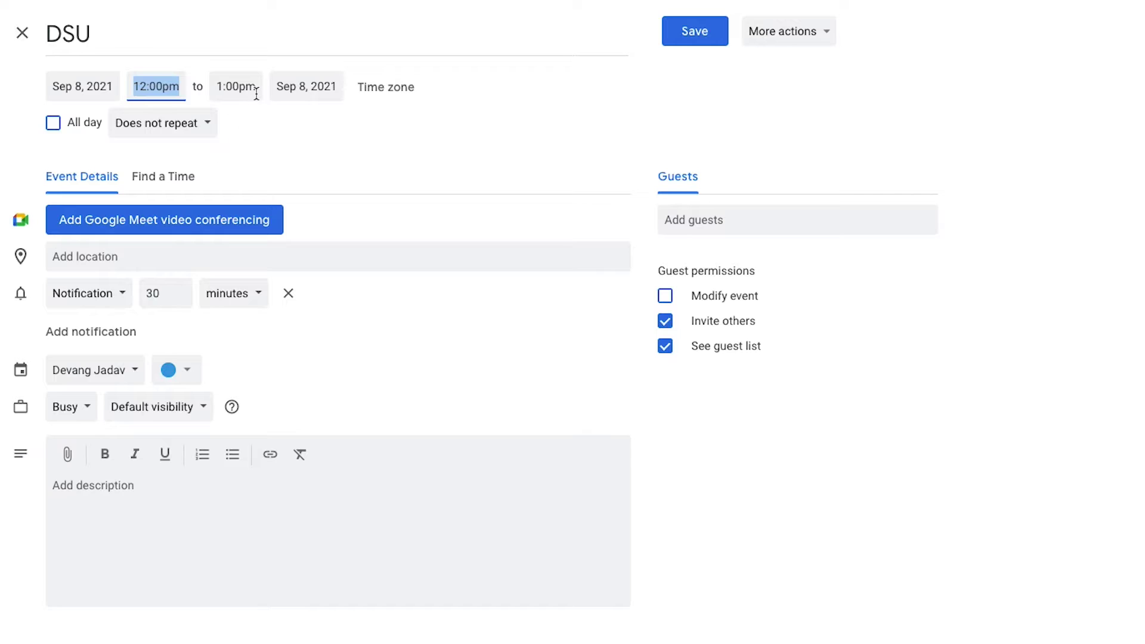
{"action": "left_click", "coordinate": [237, 87]}
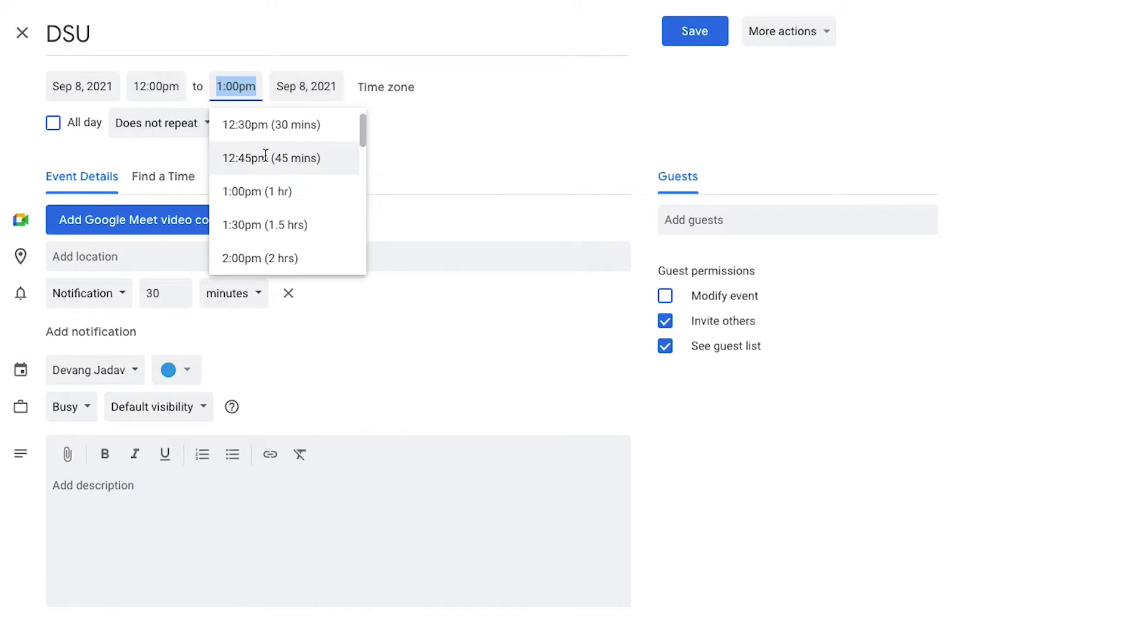
{"action": "left_click", "coordinate": [267, 126]}
{"action": "left_click", "coordinate": [699, 27]}
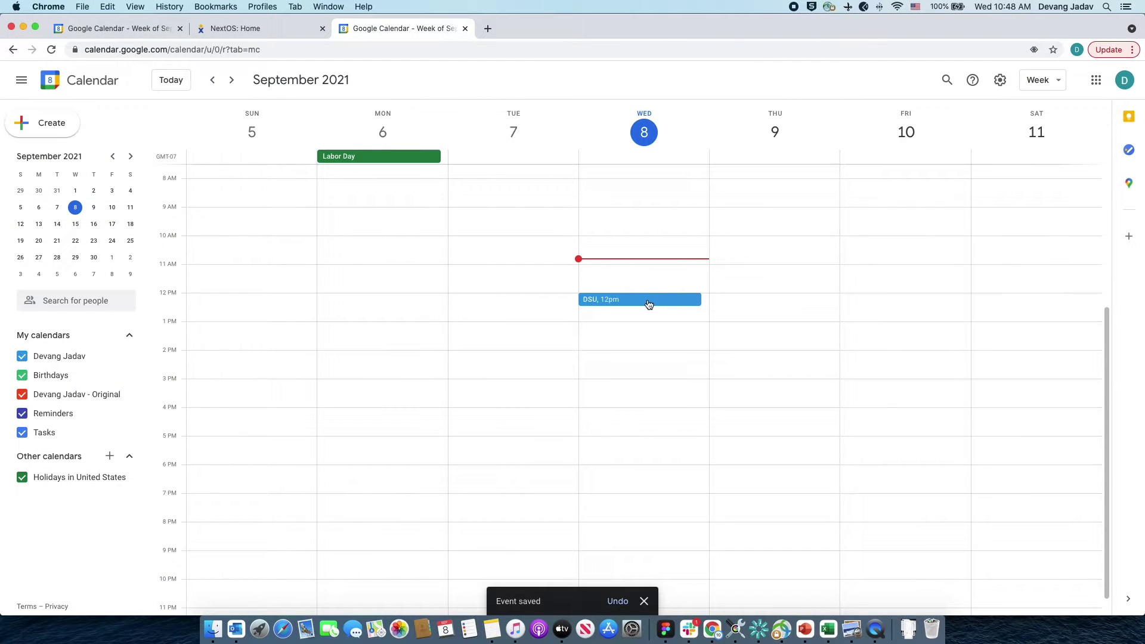
- In NextOS, set up a meeting named Annual summer picnic on Sep 10, 2021, 12:00 PM to 2:30 PM, recurring annually
{"action": "left_click", "coordinate": [251, 30]}
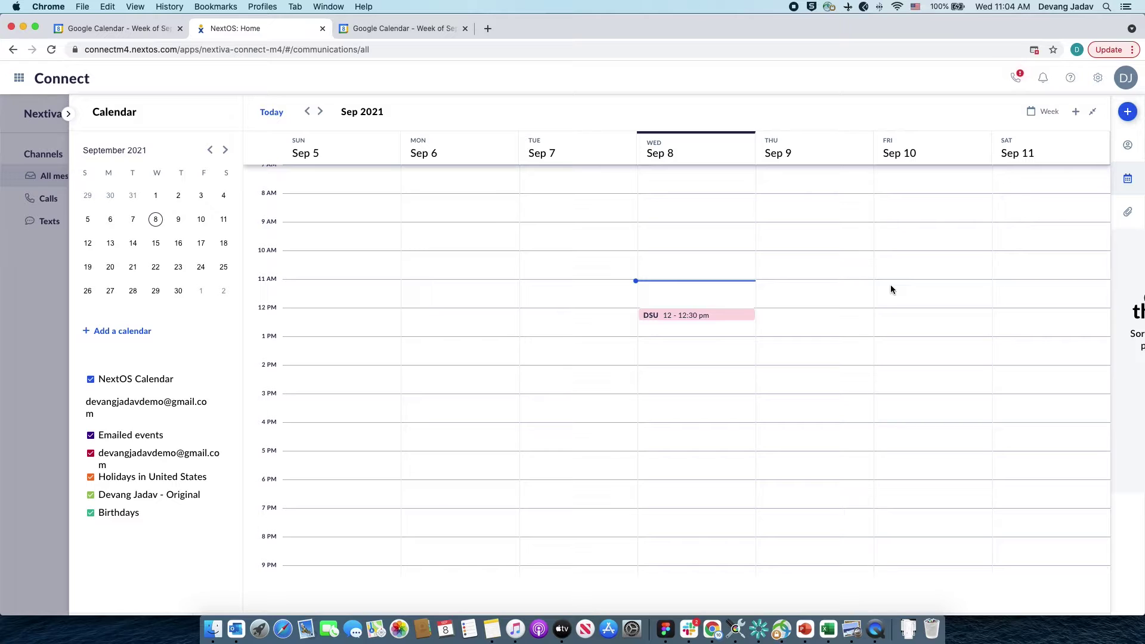
{"action": "left_click", "coordinate": [896, 312]}
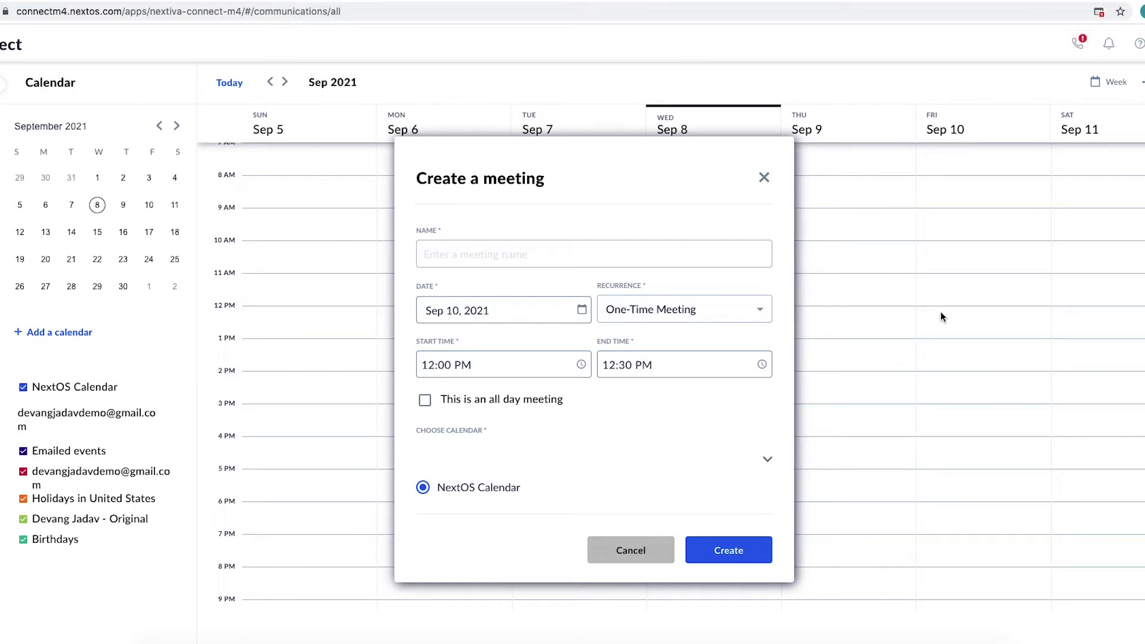
{"action": "left_click", "coordinate": [509, 263]}
{"action": "type", "text": "Annua"}
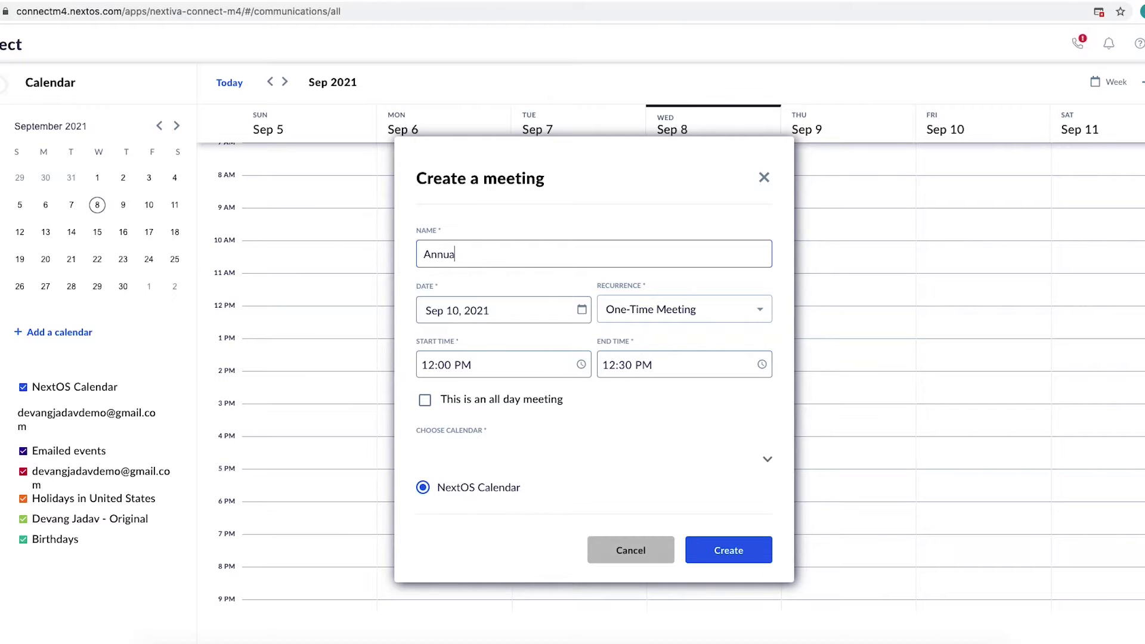
{"action": "type", "text": "l summer picnic"}
{"action": "left_click", "coordinate": [658, 313]}
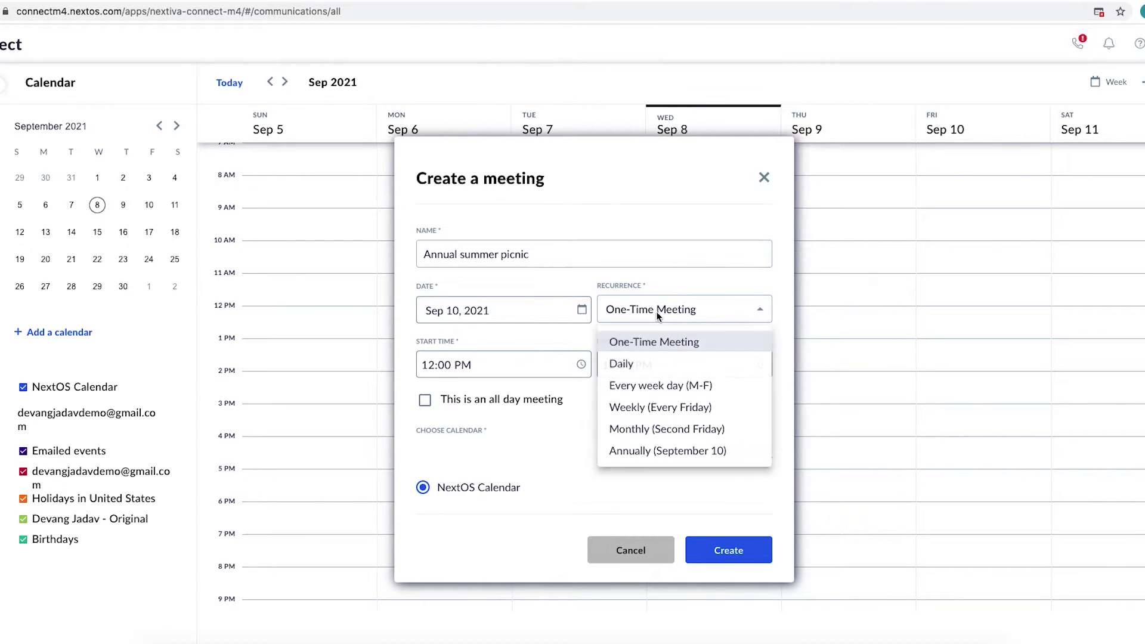
{"action": "left_click", "coordinate": [650, 451]}
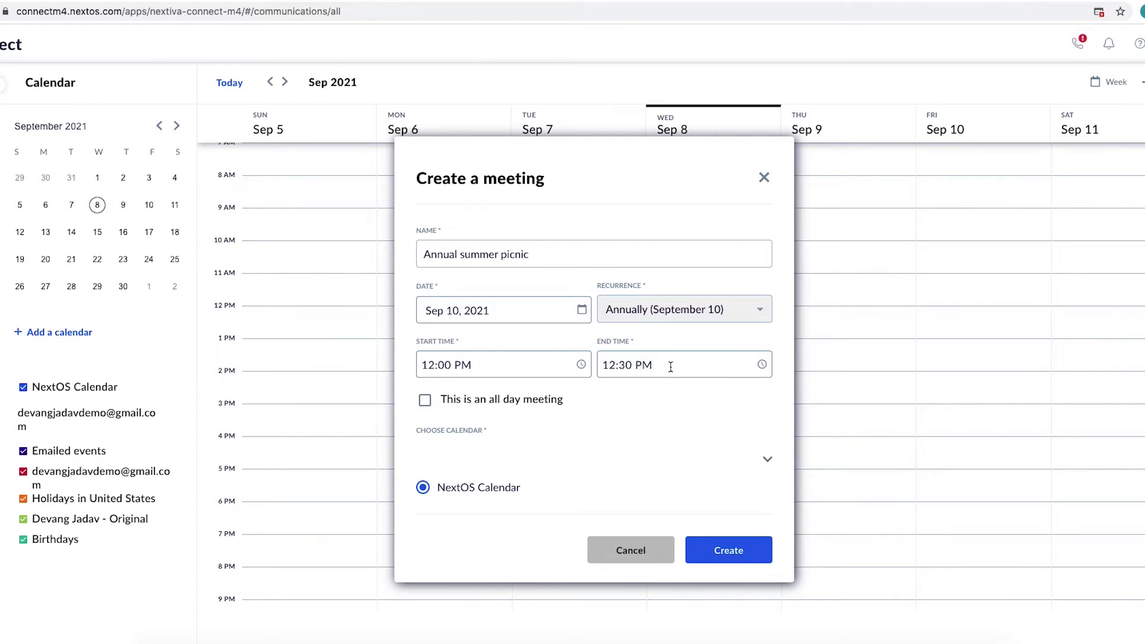
{"action": "left_click", "coordinate": [737, 366]}
{"action": "left_click", "coordinate": [622, 438]}
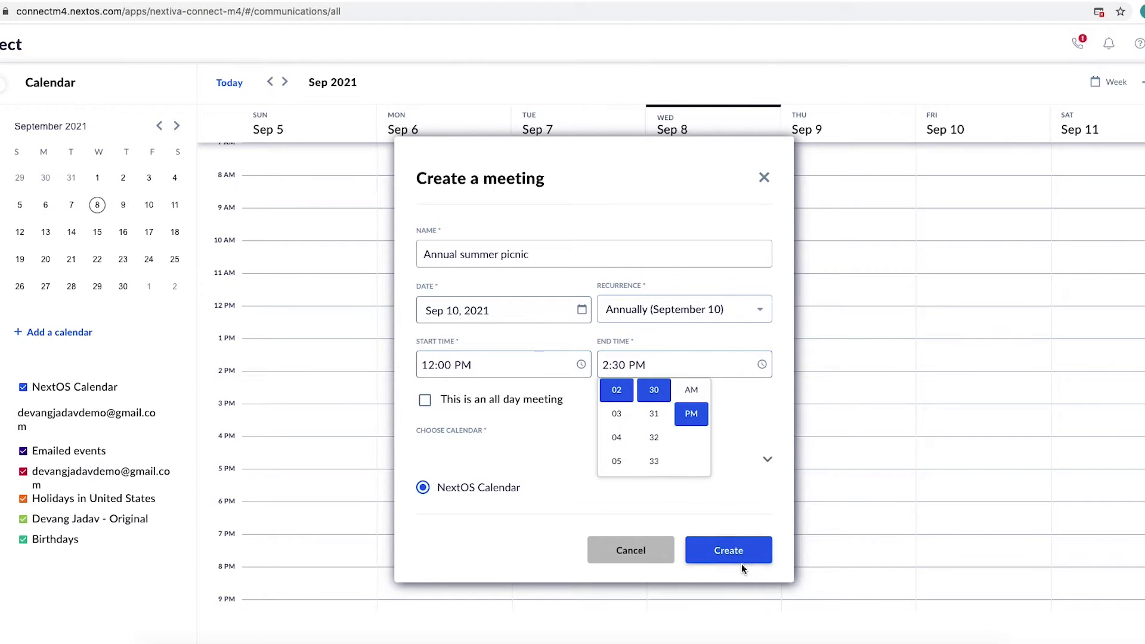
- Assign the picnic meeting to the linked Google account's green "Original" calendar and create it
{"action": "left_click", "coordinate": [511, 456]}
{"action": "scroll", "coordinate": [515, 464], "scroll_direction": "down", "scroll_amount": 2}
{"action": "scroll", "coordinate": [515, 463], "scroll_direction": "down", "scroll_amount": 3}
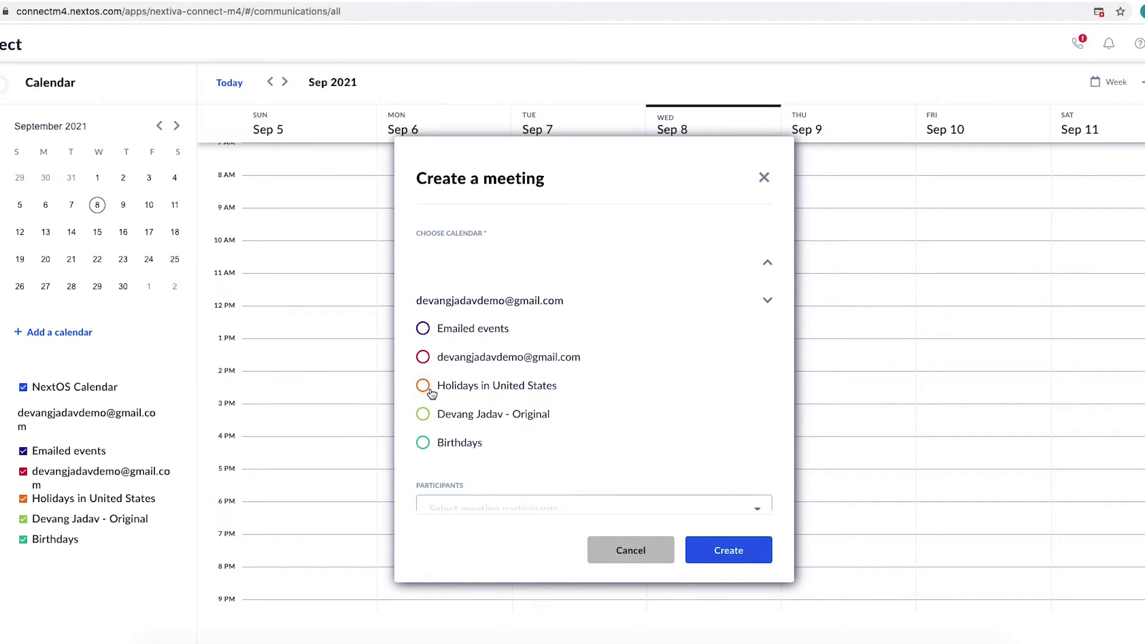
{"action": "left_click", "coordinate": [423, 413]}
{"action": "left_click", "coordinate": [744, 553]}
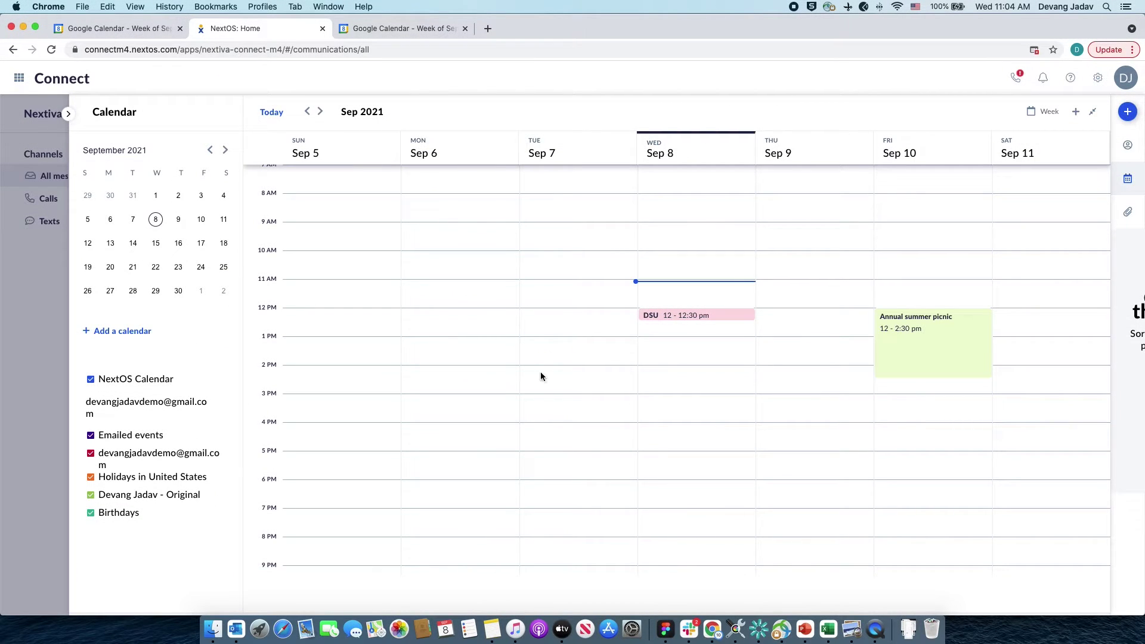
- Check the picnic meeting in Google Calendar by hiding and reshowing the "Original" calendar, and return to NextOS
{"action": "left_click", "coordinate": [417, 33]}
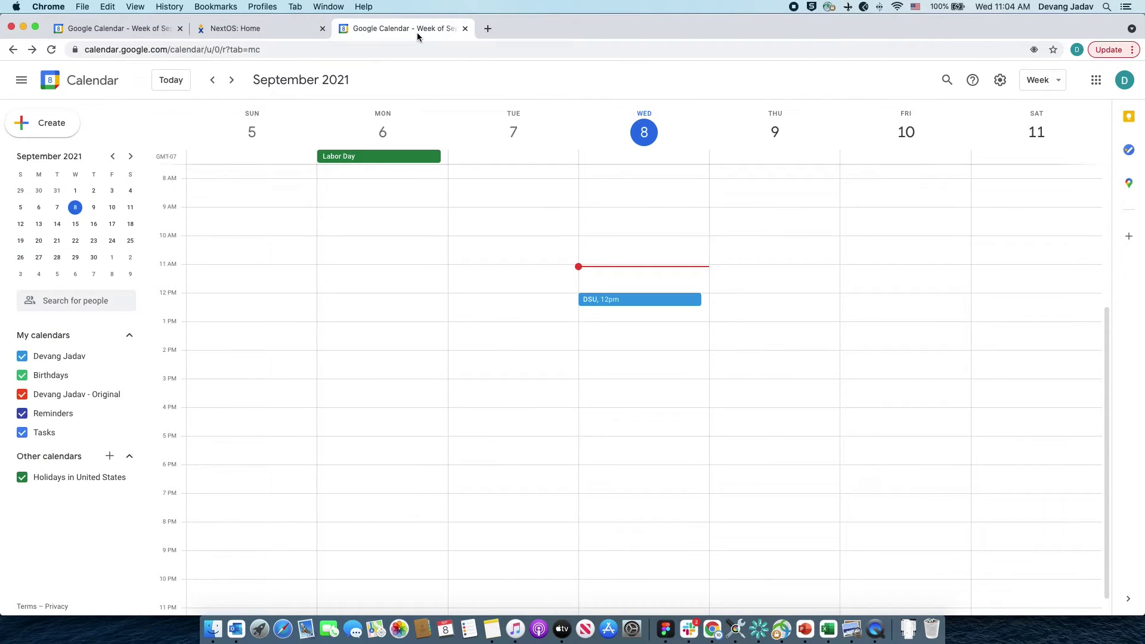
{"action": "left_click", "coordinate": [22, 396]}
{"action": "left_click", "coordinate": [22, 396]}
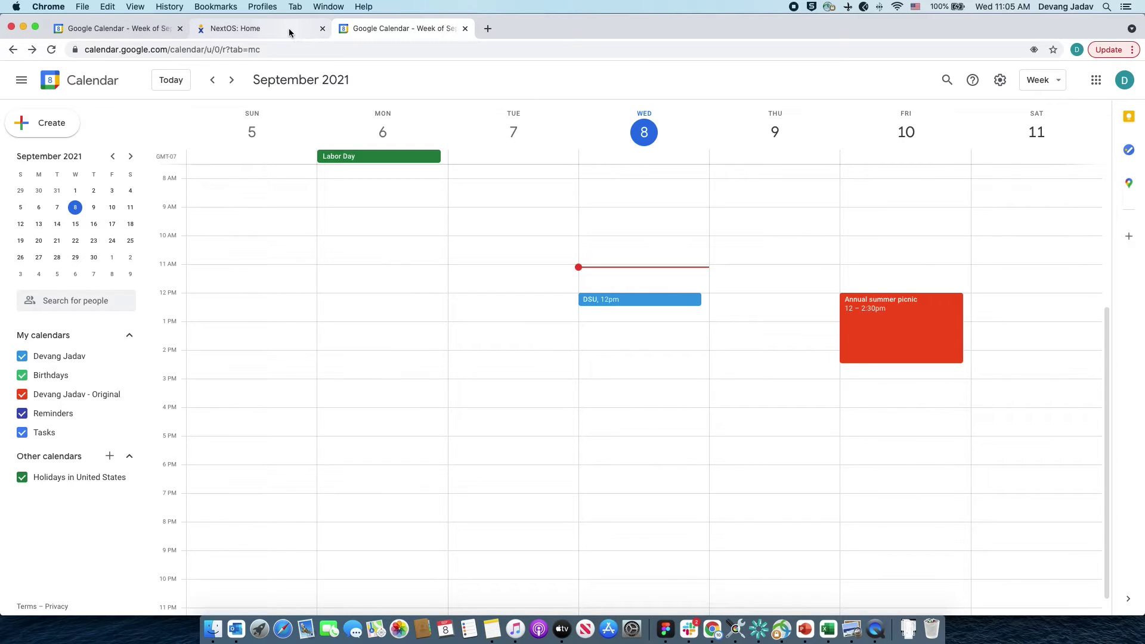
{"action": "left_click", "coordinate": [260, 28]}
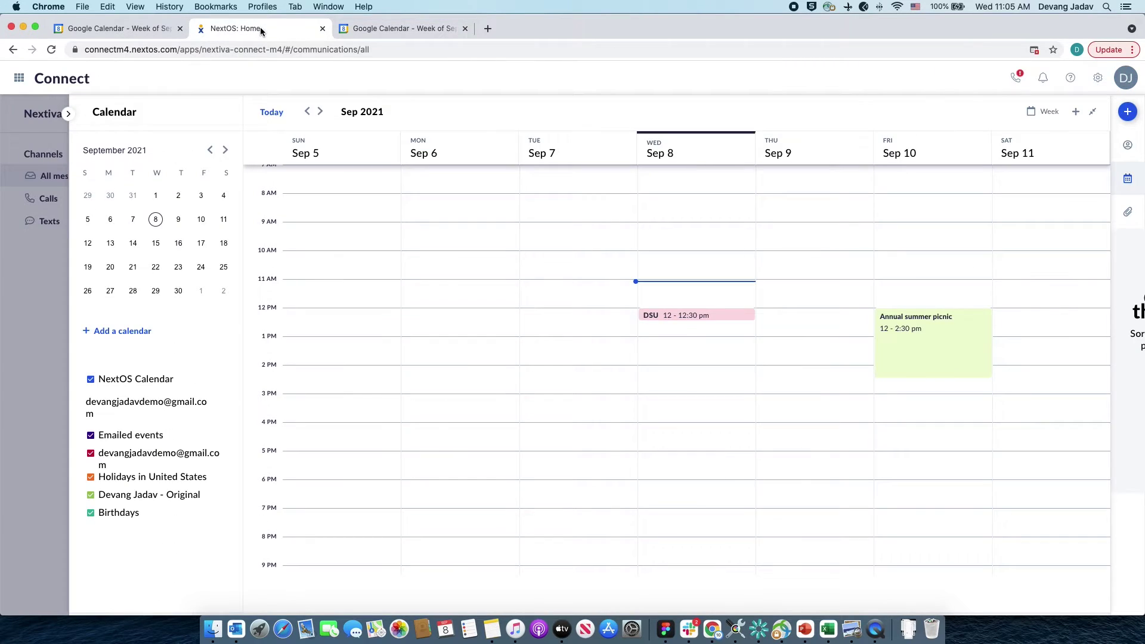
- Rename the Sep 10 picnic meeting to "Annual summer picnic - potluck" and save the update
{"action": "left_click", "coordinate": [934, 334]}
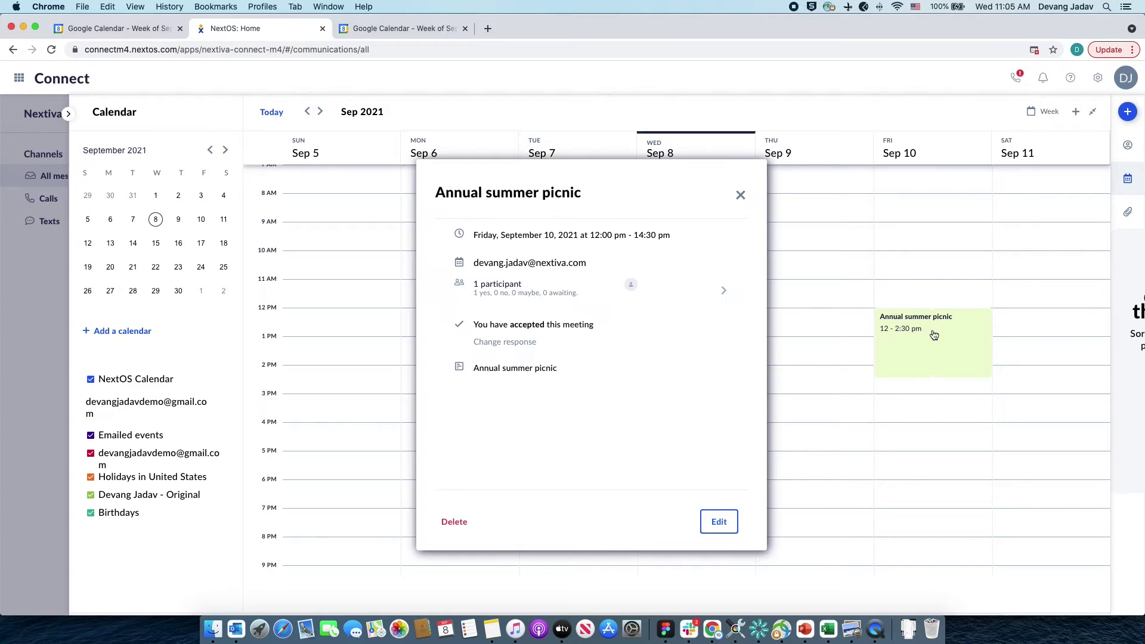
{"action": "left_click", "coordinate": [714, 520]}
{"action": "left_click", "coordinate": [579, 262]}
{"action": "type", "text": "- P"}
{"action": "key", "text": "BackSpace"}
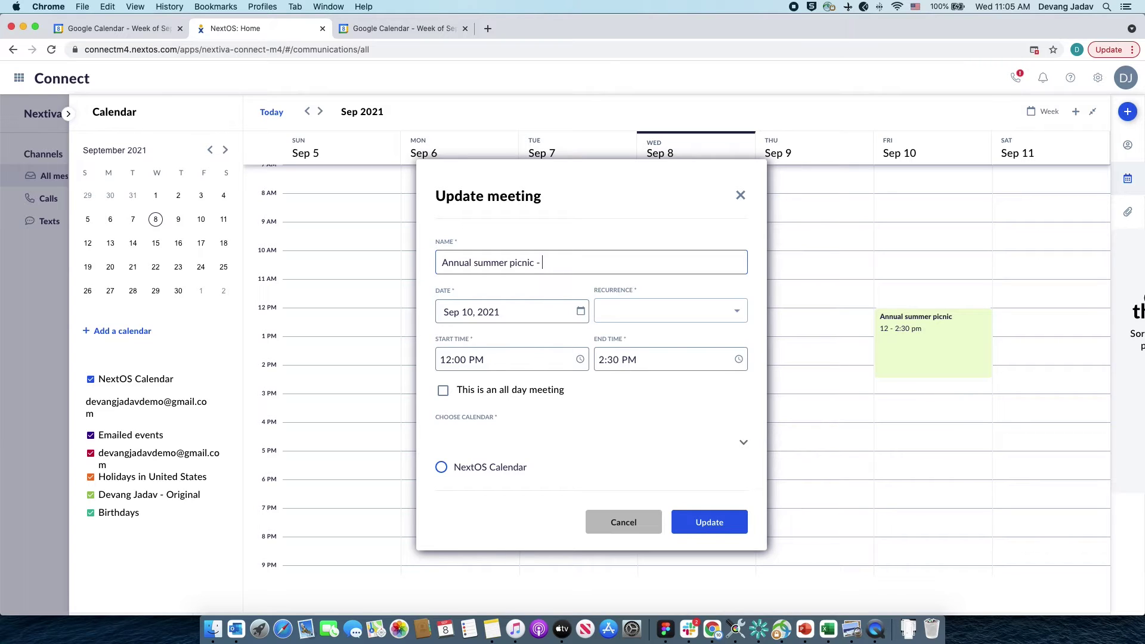
{"action": "type", "text": "potluck"}
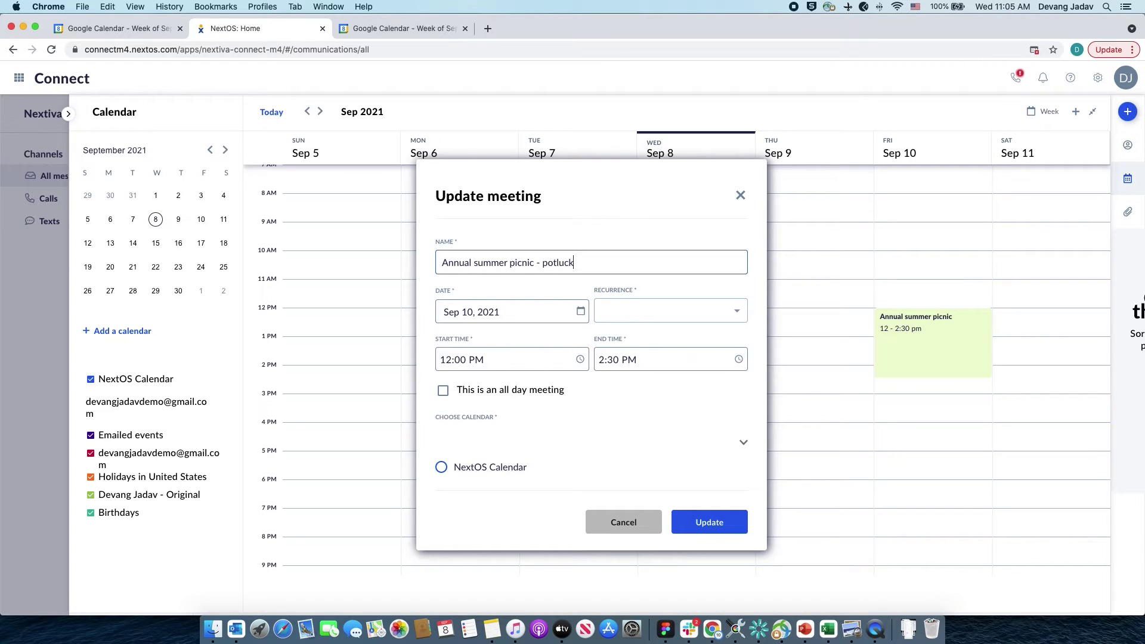
{"action": "left_click", "coordinate": [709, 524]}
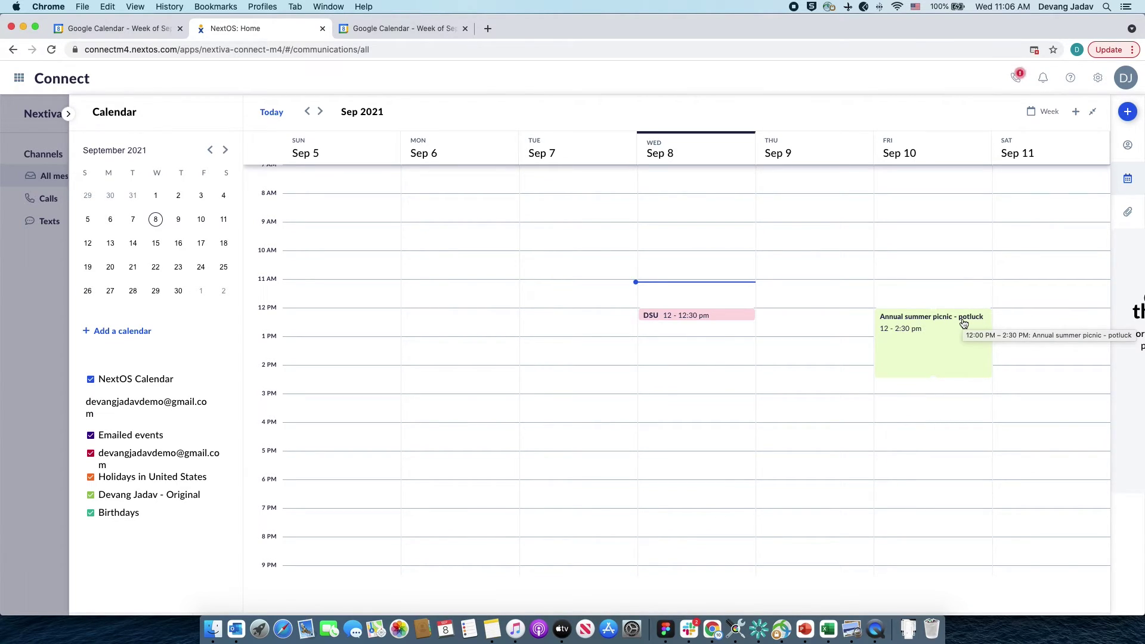
- Check the renamed picnic meeting in Google Calendar and return to NextOS
{"action": "left_click", "coordinate": [406, 28]}
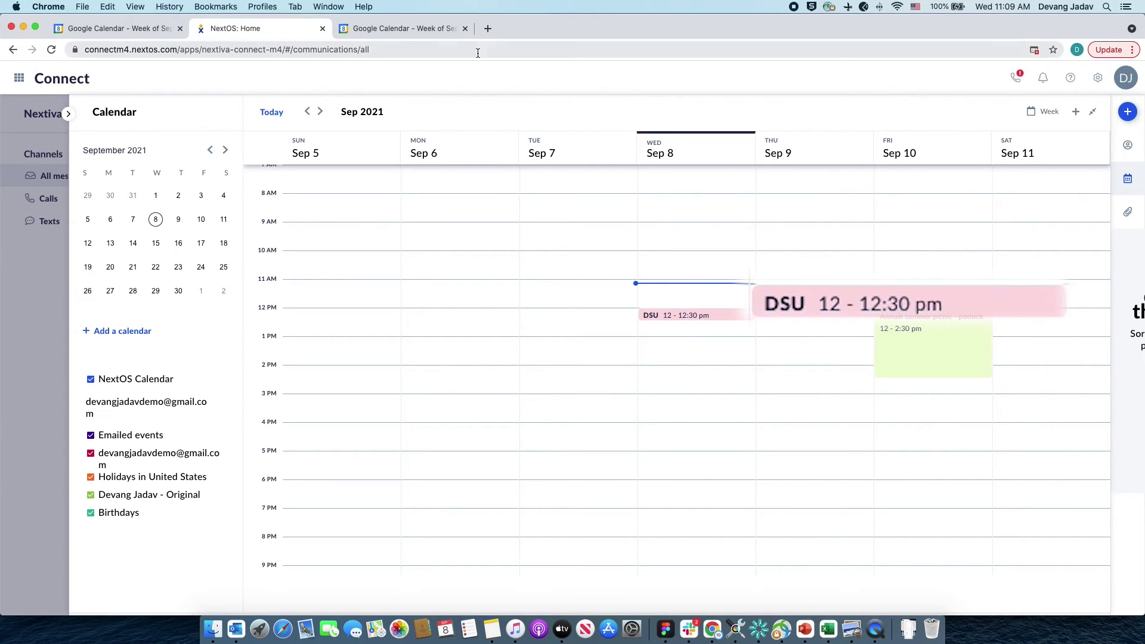
{"action": "left_click", "coordinate": [435, 29]}
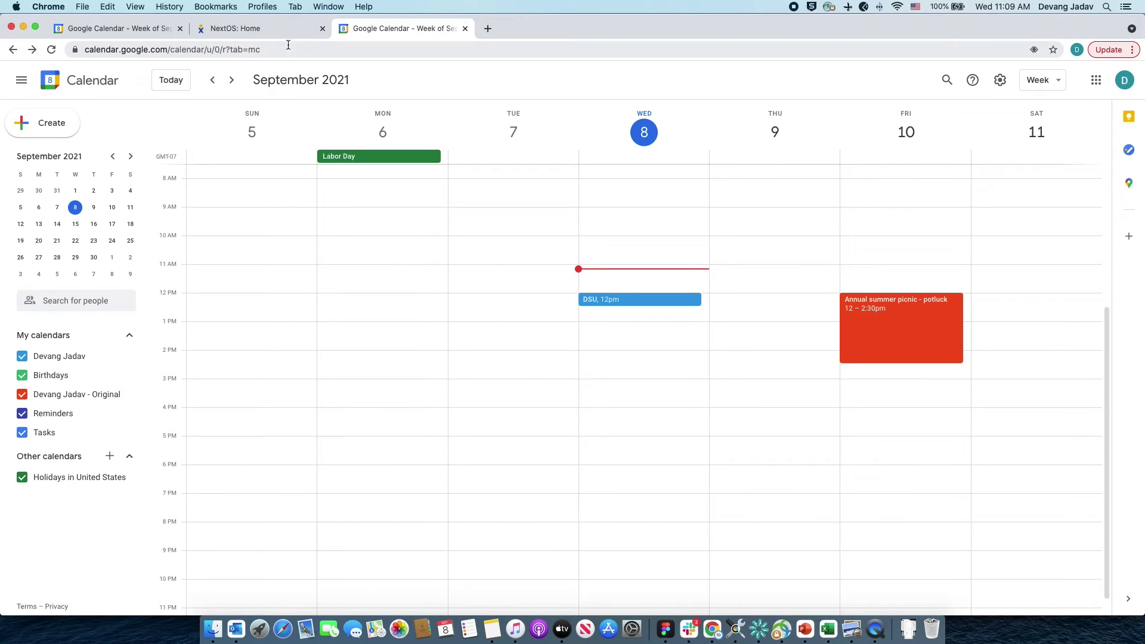
{"action": "left_click", "coordinate": [250, 29]}
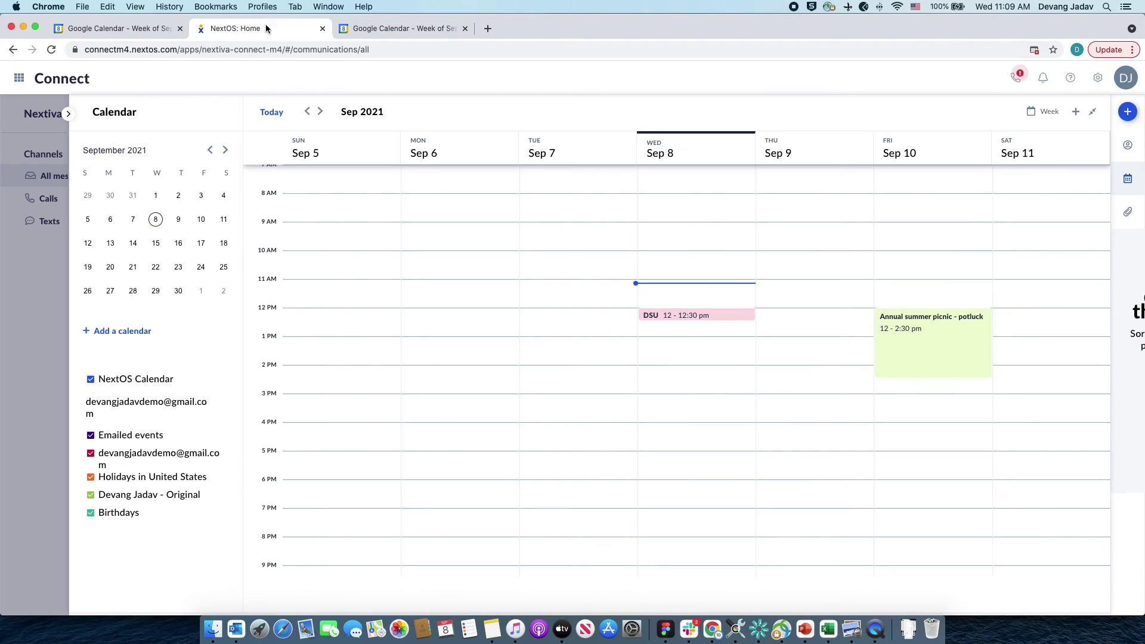
- Delete the DSU meeting on Wednesday, Sep 8 from the NextOS calendar and confirm the deletion
{"action": "left_click", "coordinate": [667, 316]}
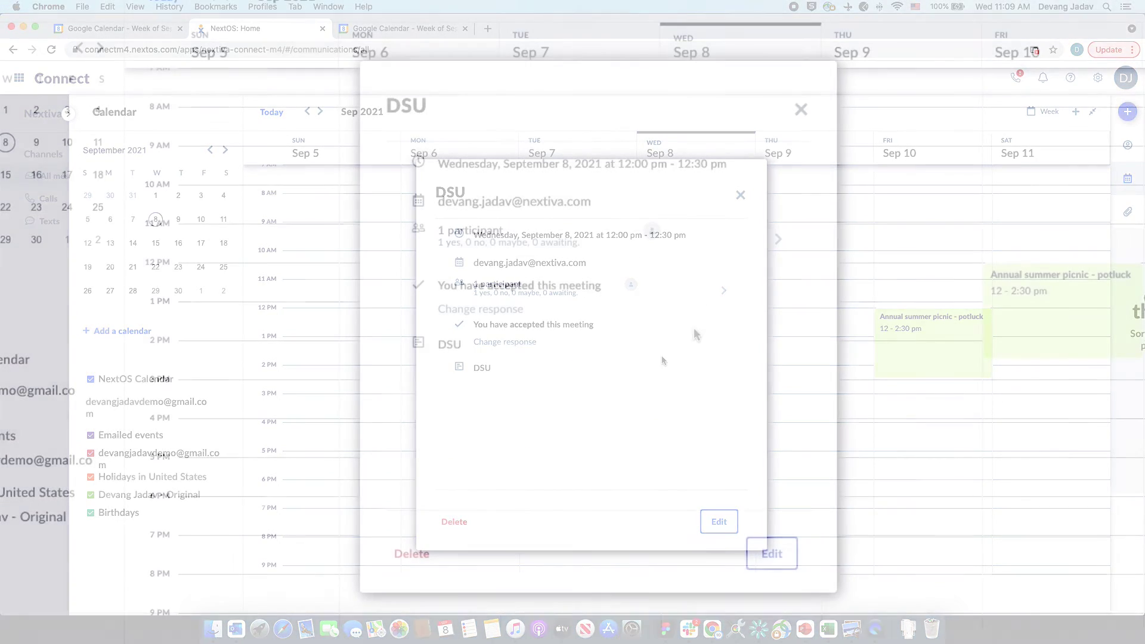
{"action": "left_click", "coordinate": [404, 554]}
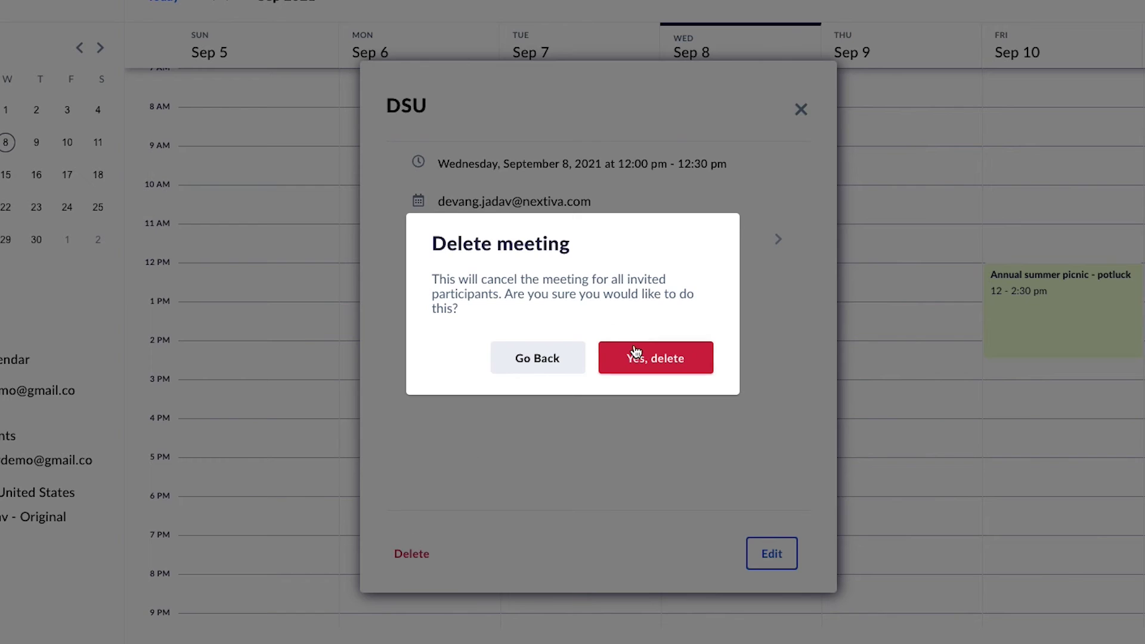
{"action": "left_click", "coordinate": [635, 355]}
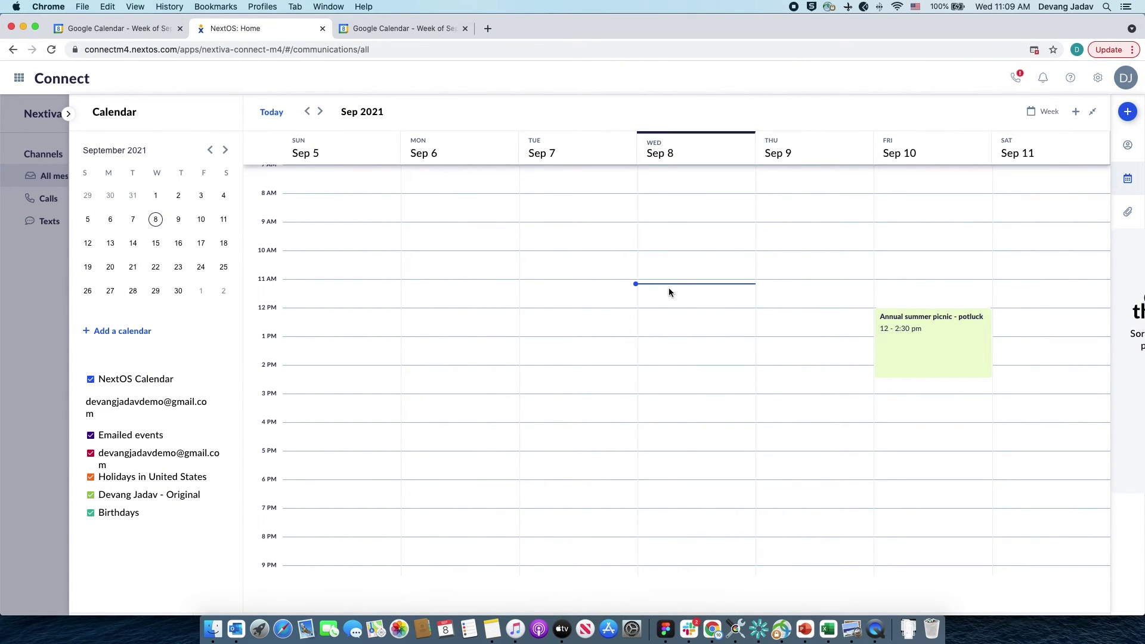
- In Google Calendar, delete all events of the recurring "Annual summer picnic - potluck" series, and return to NextOS
{"action": "left_click", "coordinate": [400, 29]}
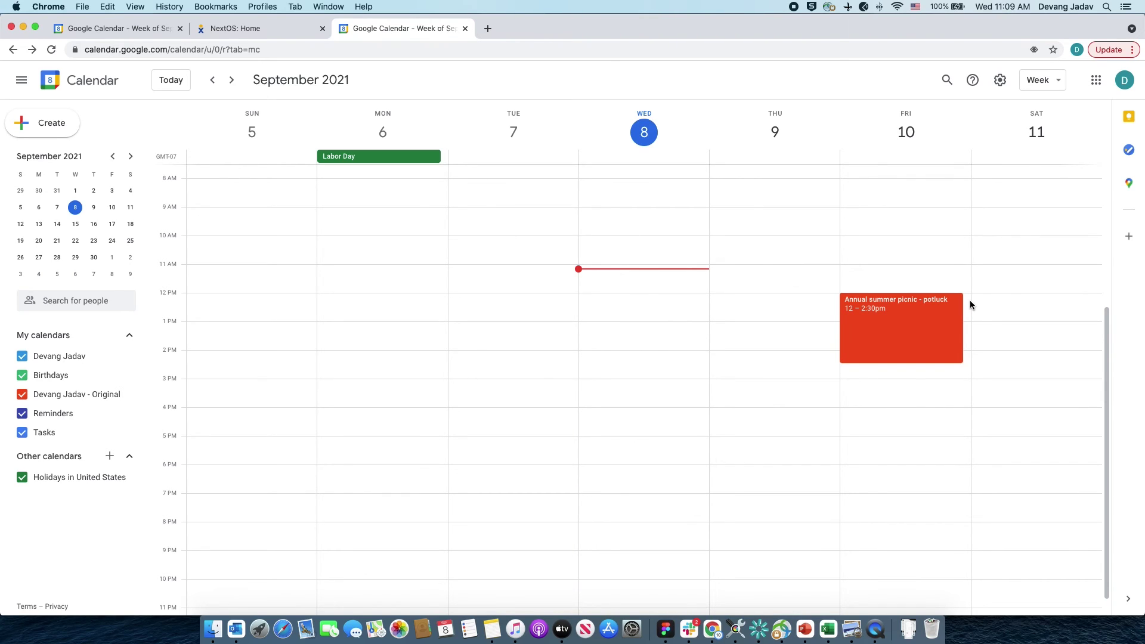
{"action": "left_click", "coordinate": [919, 311]}
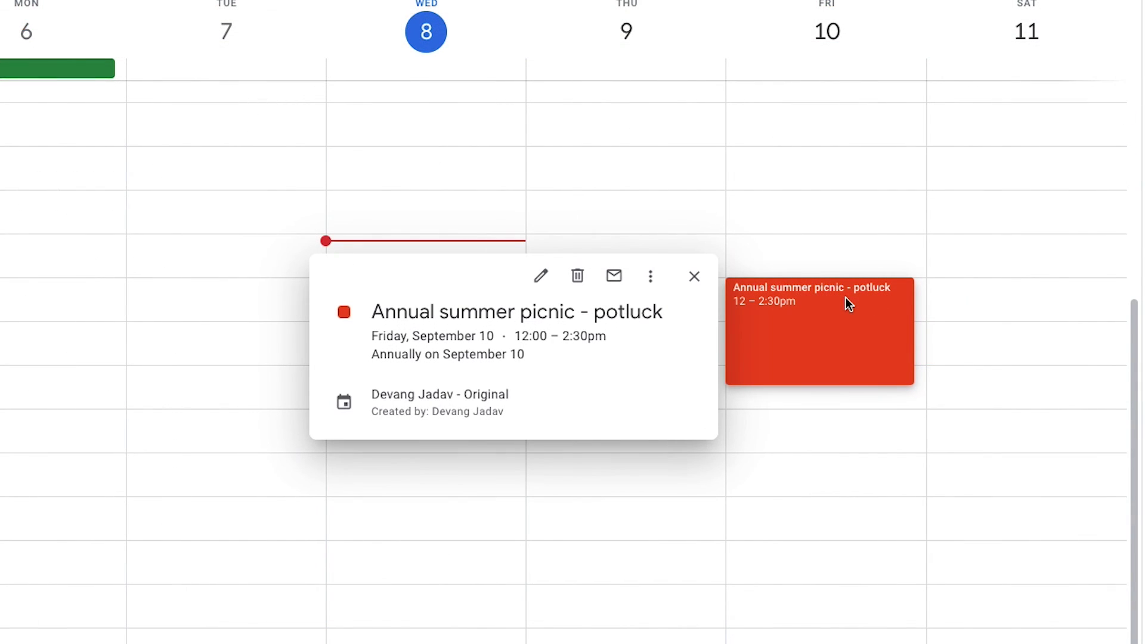
{"action": "left_click", "coordinate": [578, 277]}
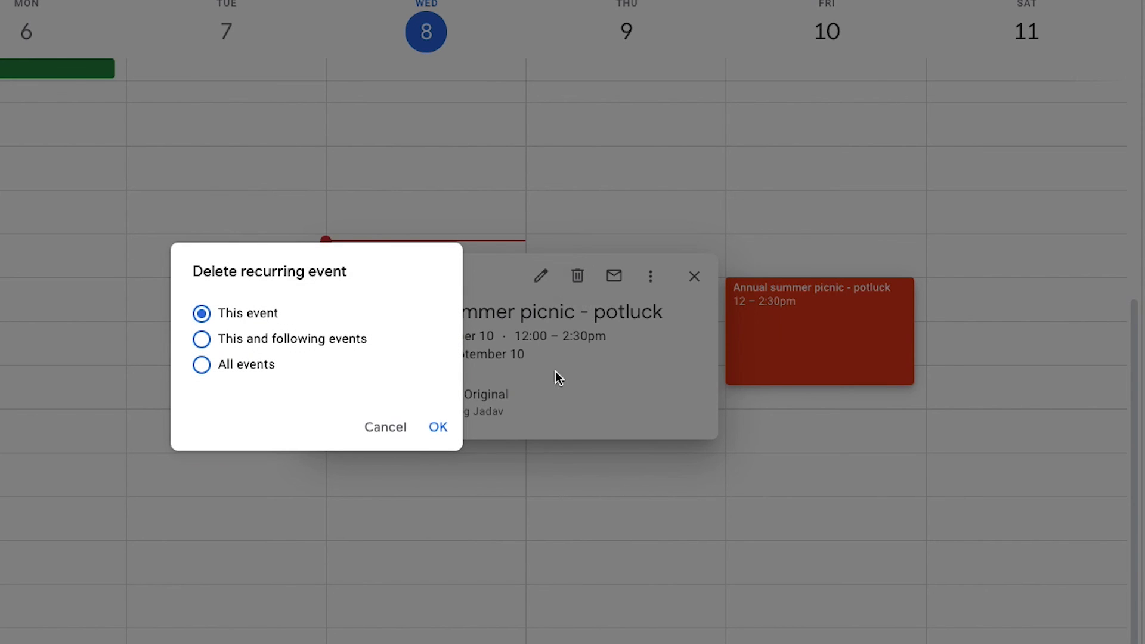
{"action": "left_click", "coordinate": [238, 365]}
{"action": "left_click", "coordinate": [438, 426]}
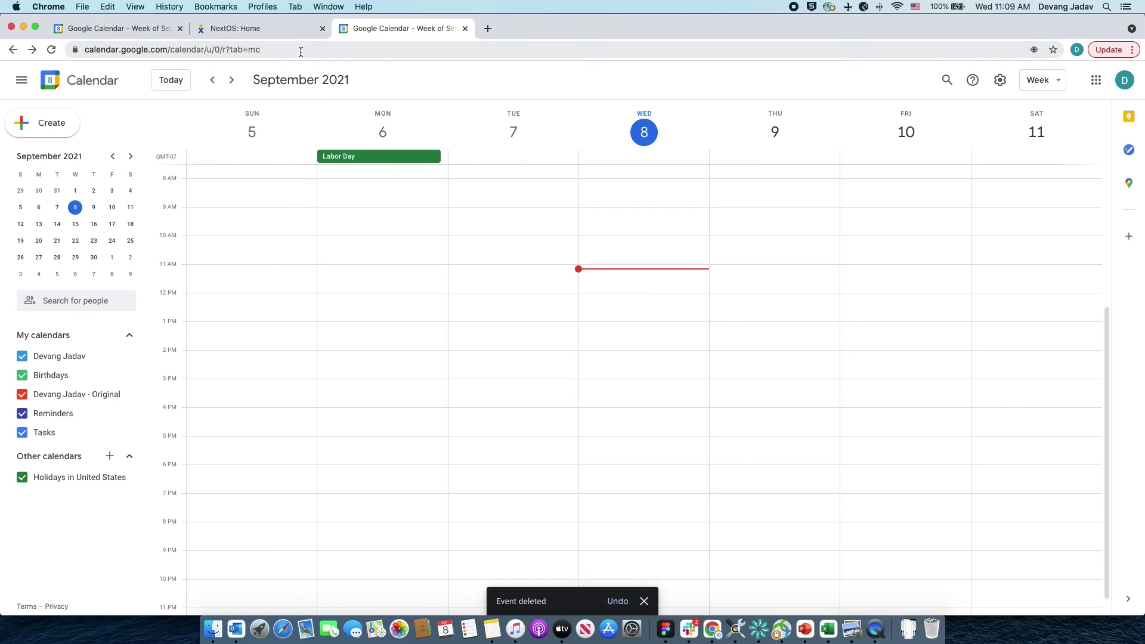
{"action": "left_click", "coordinate": [271, 28]}
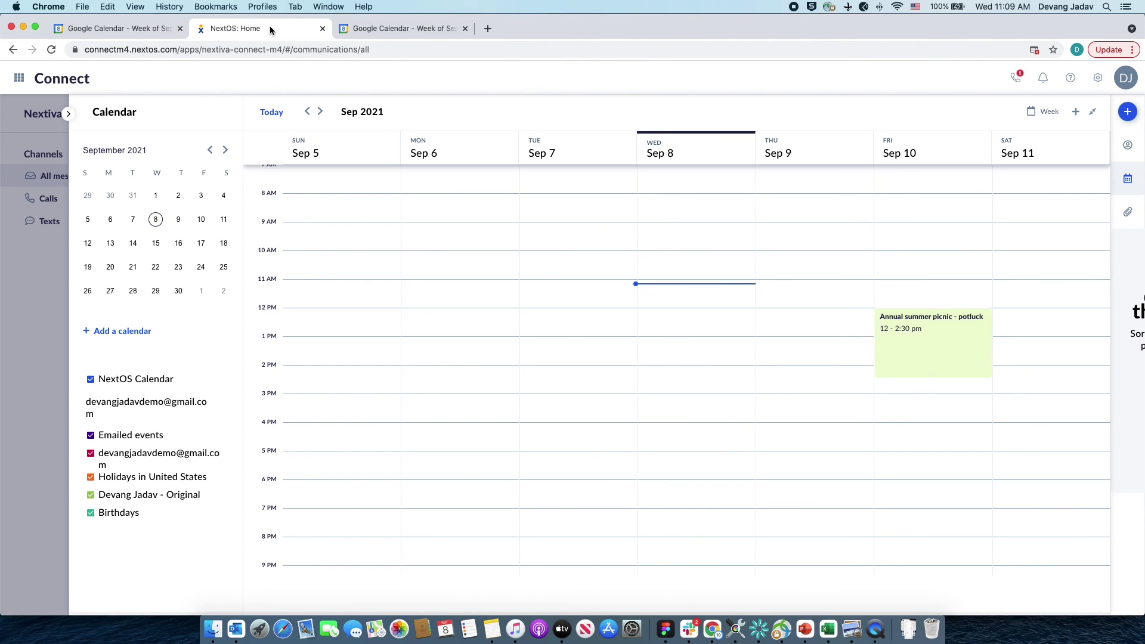